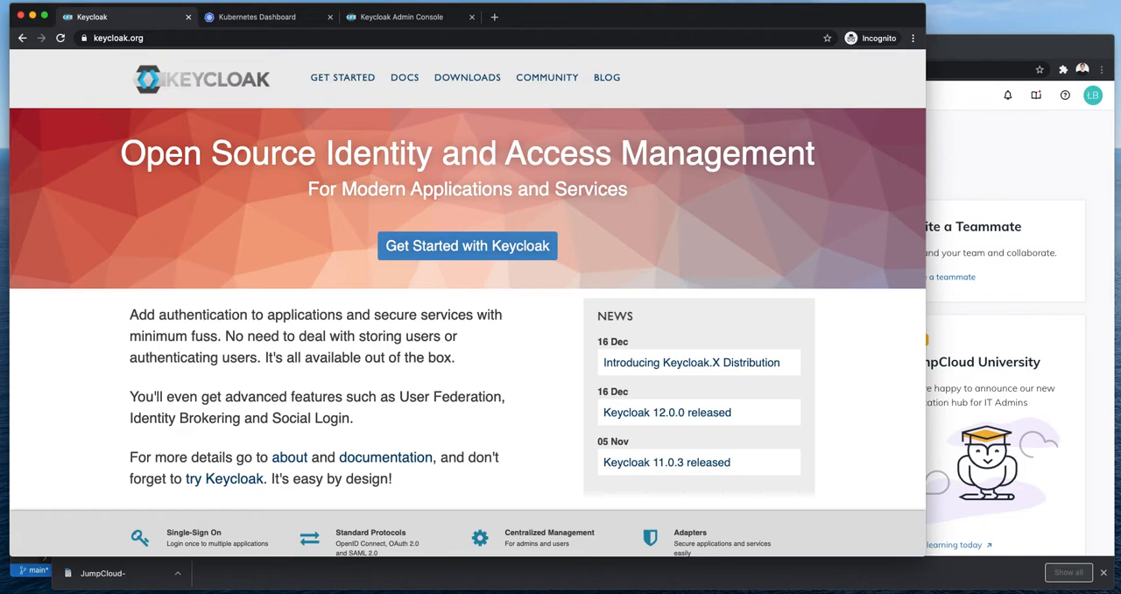
pyautogui.click(1014, 357)
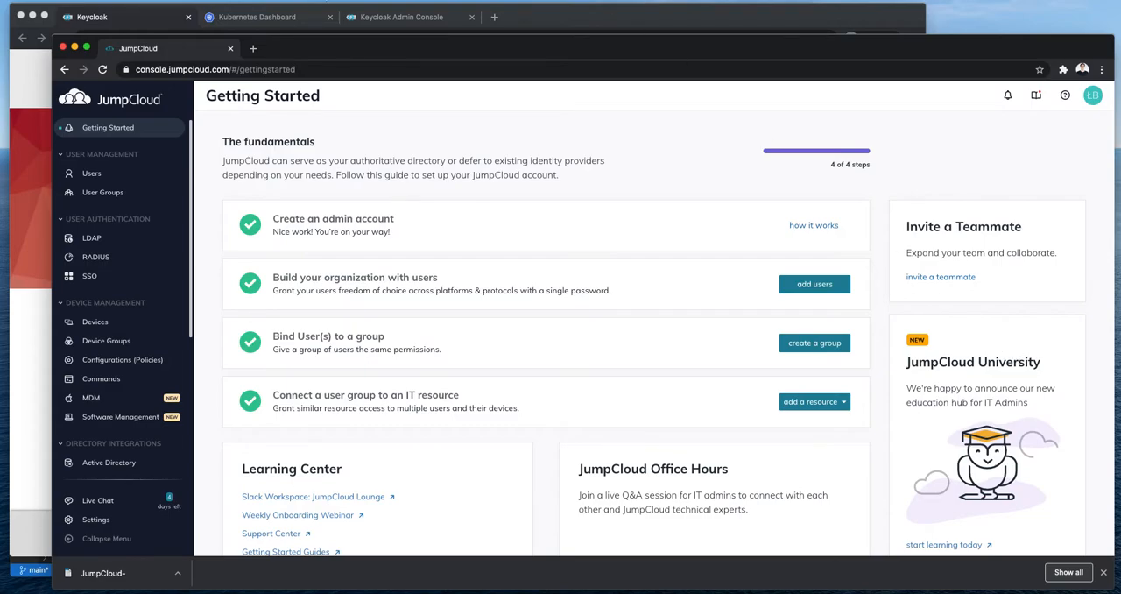
pyautogui.click(150, 19)
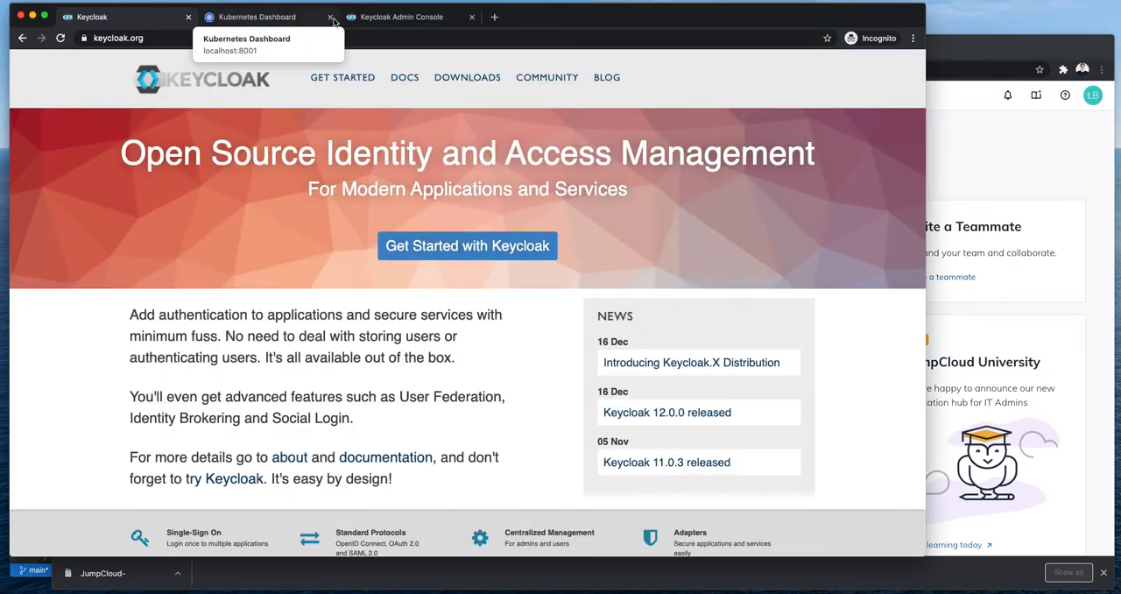
# Create a new realm named customer3 in the Keycloak Admin Console
pyautogui.click(382, 18)
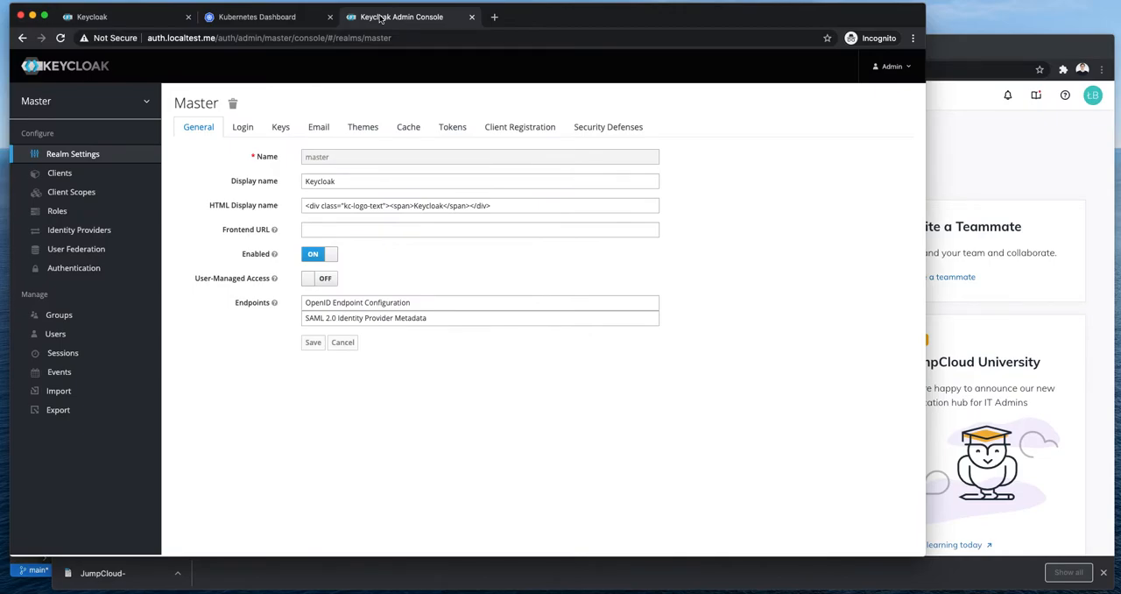
pyautogui.moveTo(129, 101)
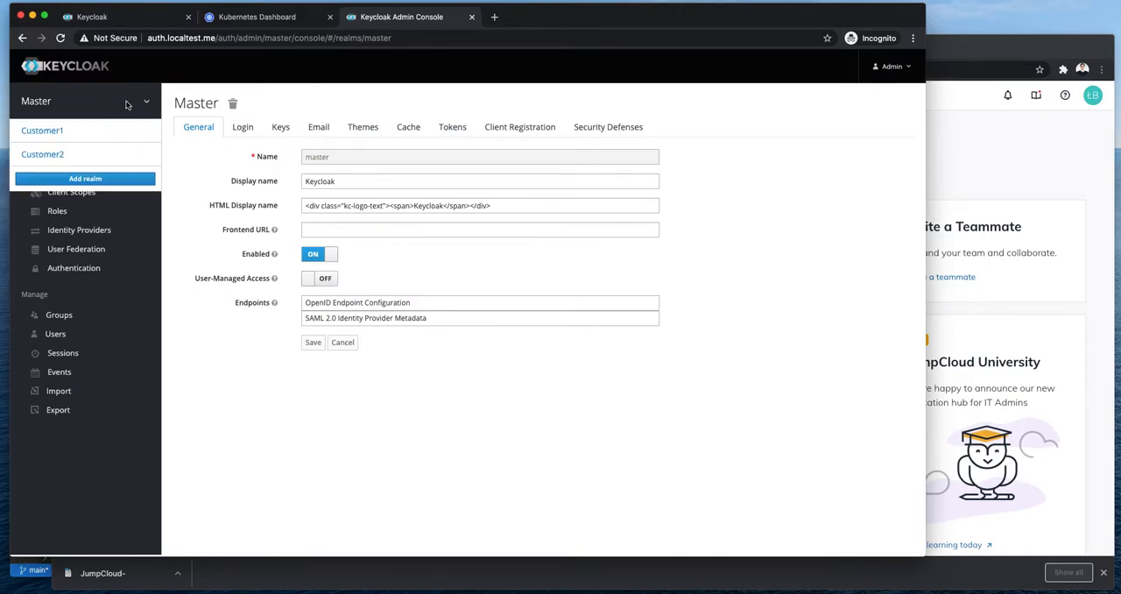
pyautogui.click(98, 179)
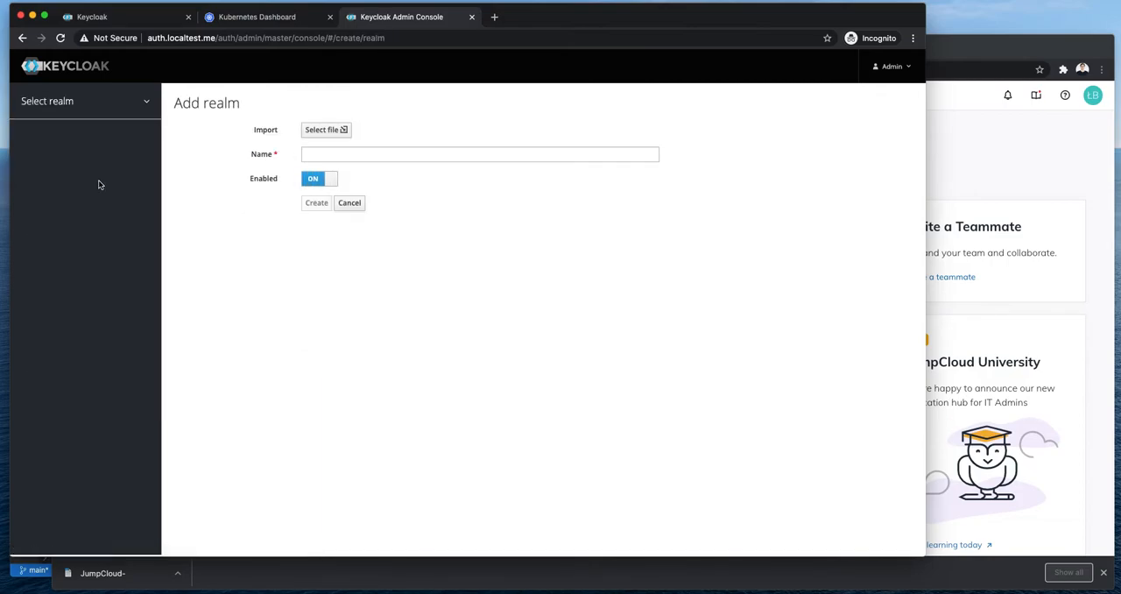
pyautogui.click(318, 154)
pyautogui.write('customer3')
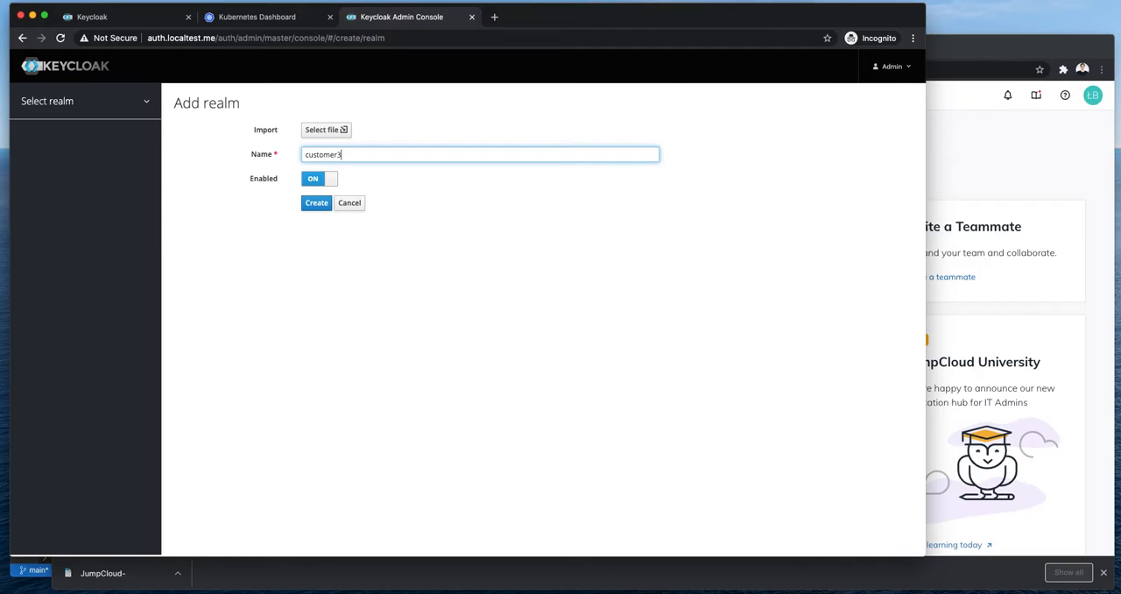
pyautogui.click(311, 207)
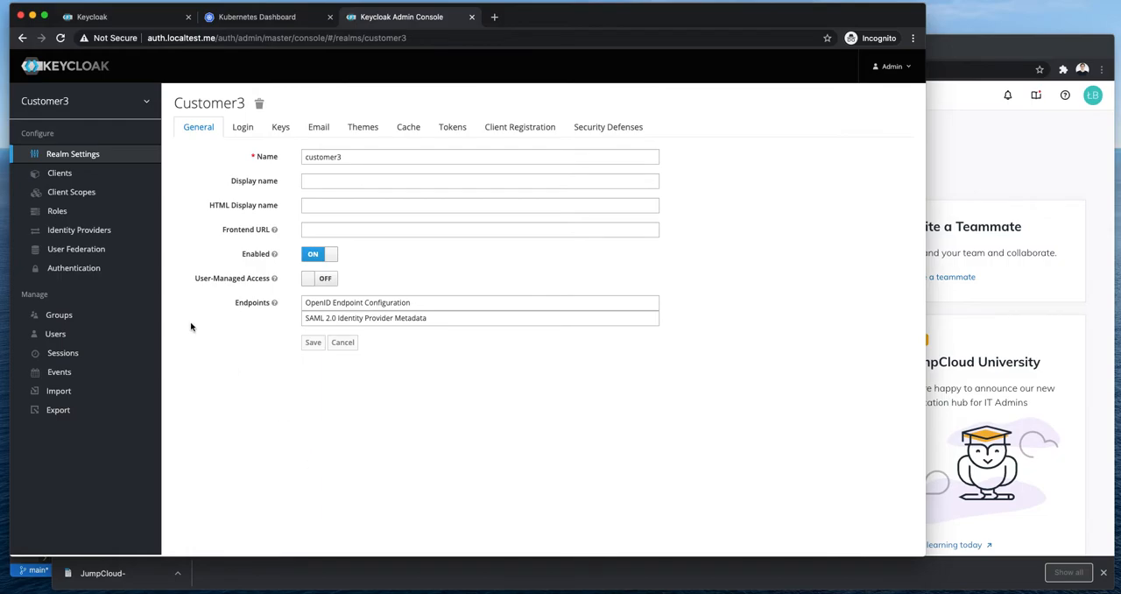
# Start adding a SAML identity provider to the customer3 realm with alias jumpcloud and display name JumpCloud
pyautogui.click(88, 233)
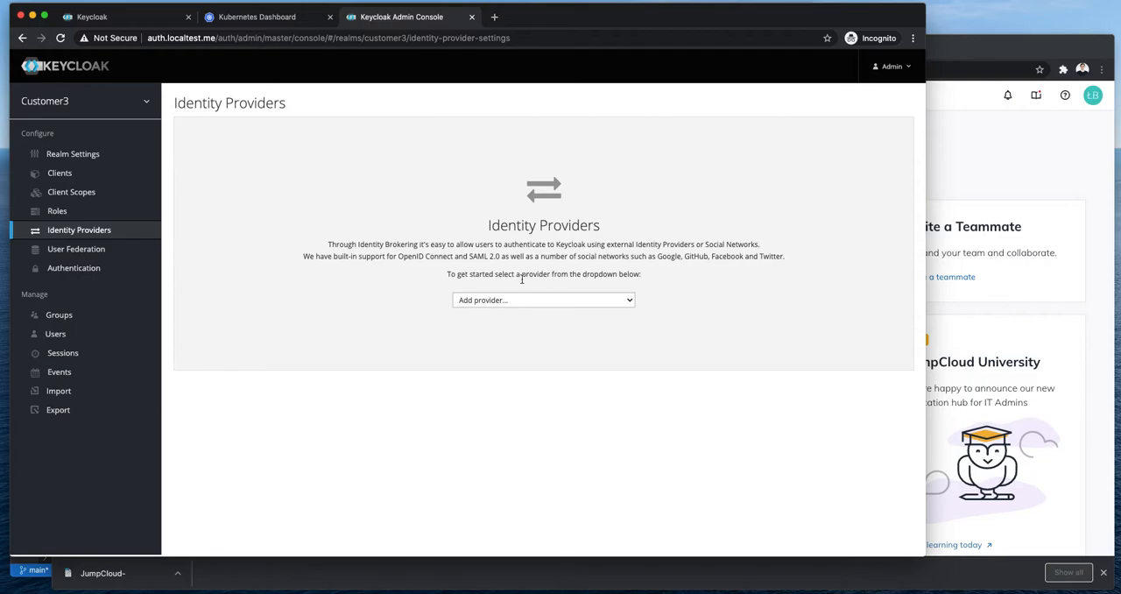
pyautogui.click(537, 301)
pyautogui.click(526, 321)
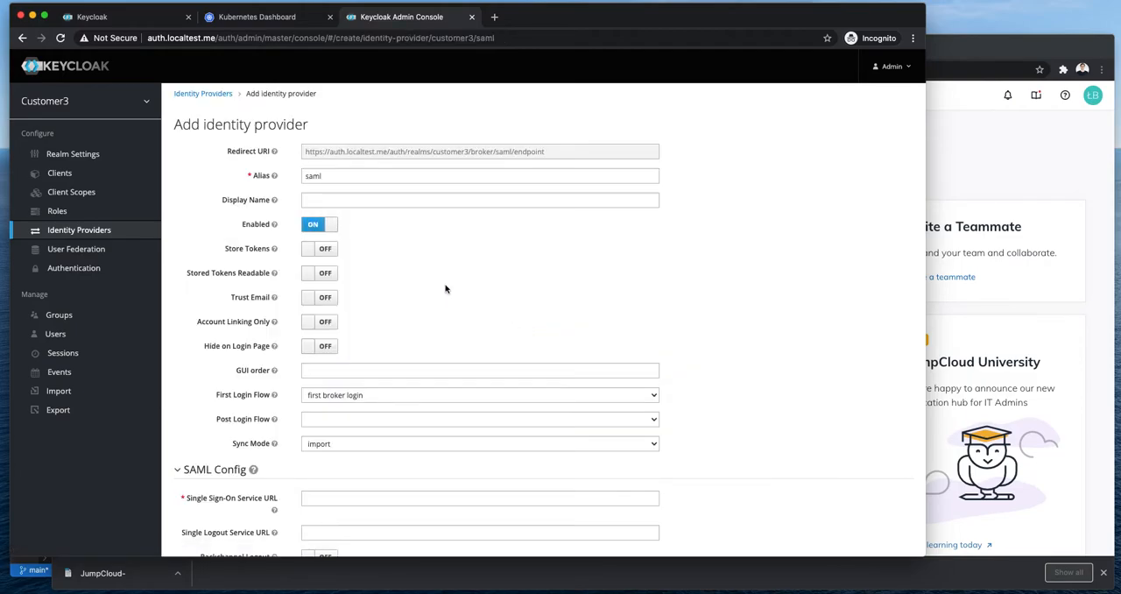
pyautogui.doubleClick(312, 177)
pyautogui.write('jumpcloud')
pyautogui.click(346, 203)
pyautogui.click(360, 224)
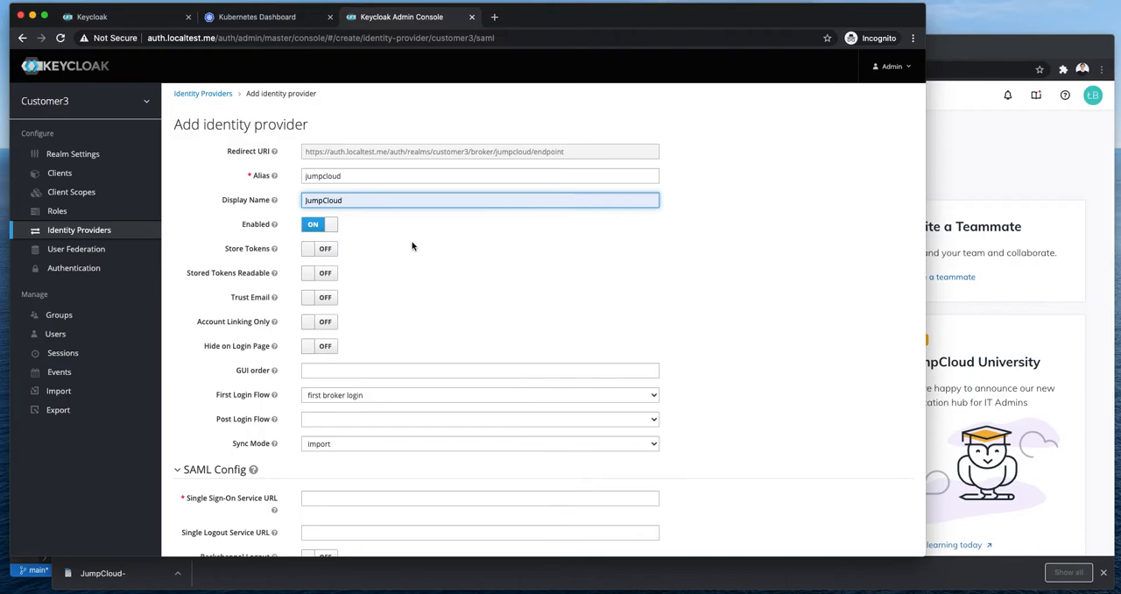
# Copy the identity provider's redirect URI, switch to the JumpCloud console and start a new custom SAML SSO application
pyautogui.moveTo(571, 152); pyautogui.dragTo(297, 156)
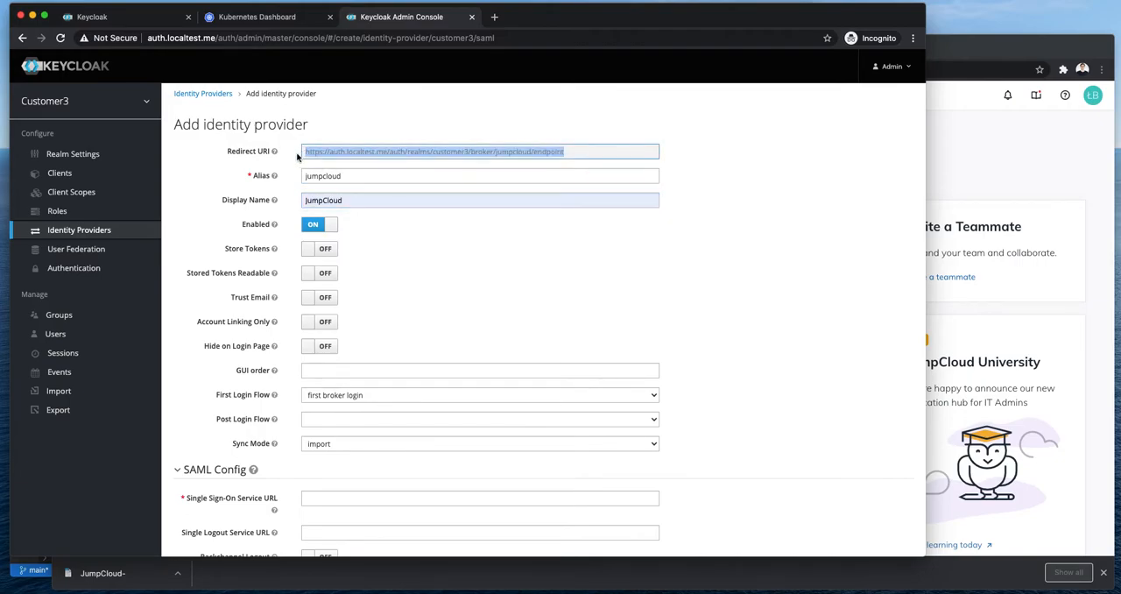
pyautogui.click(981, 322)
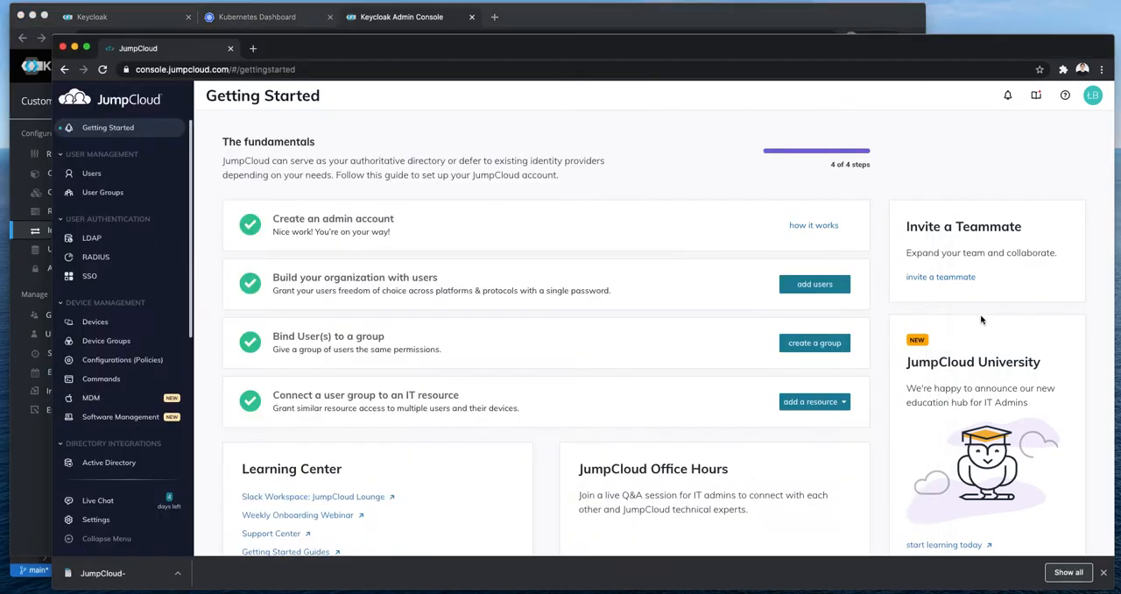
pyautogui.click(87, 278)
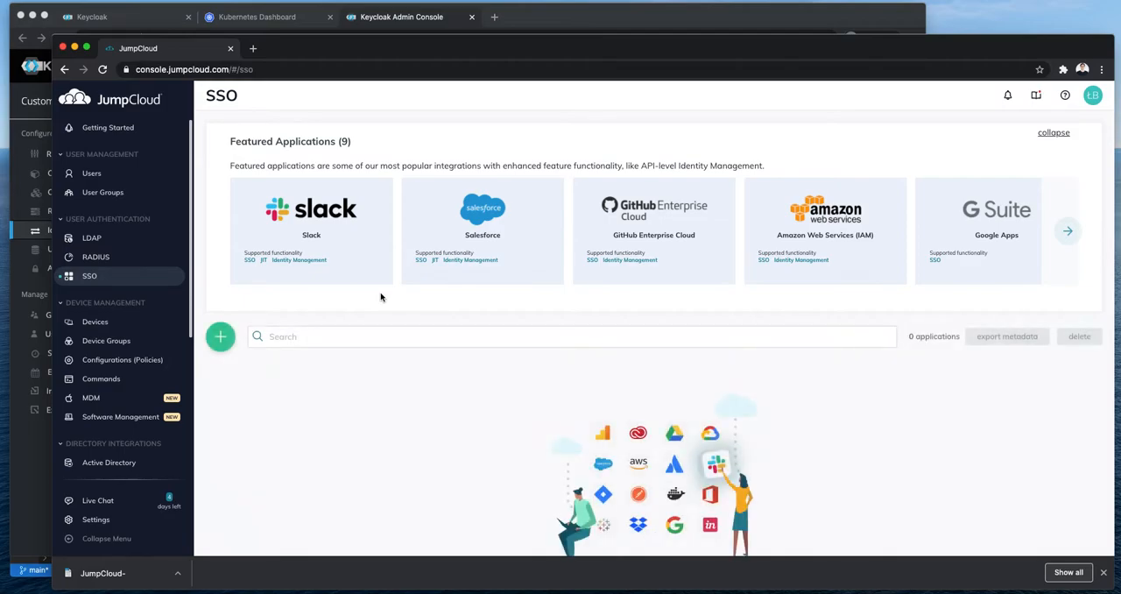
pyautogui.click(221, 340)
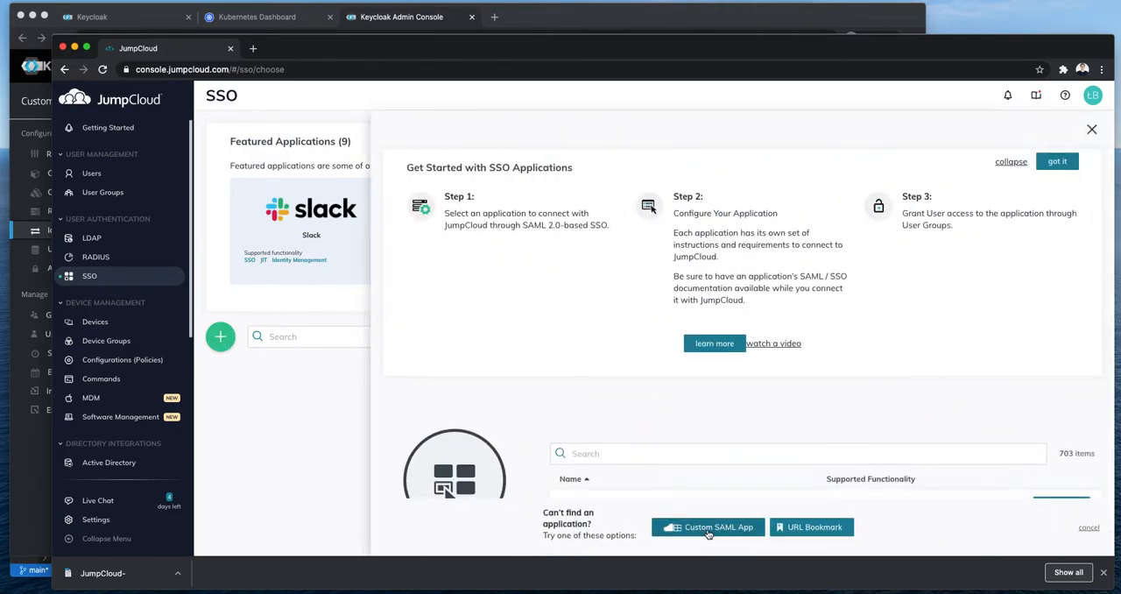
pyautogui.click(708, 531)
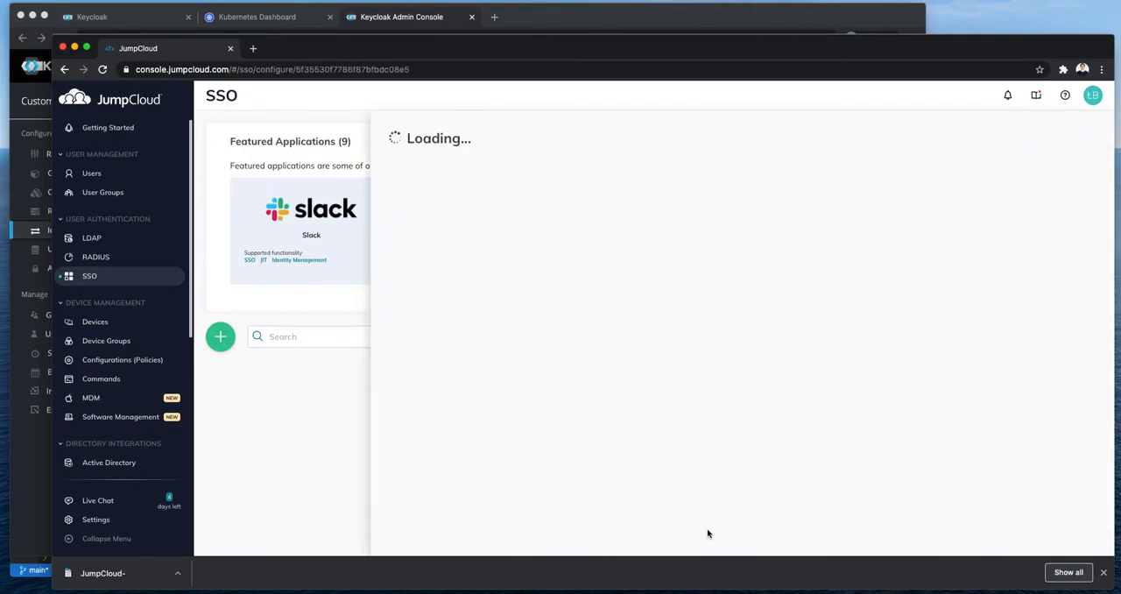
# Set the new application's display label to Hotel and its color indicator to green
pyautogui.click(638, 239)
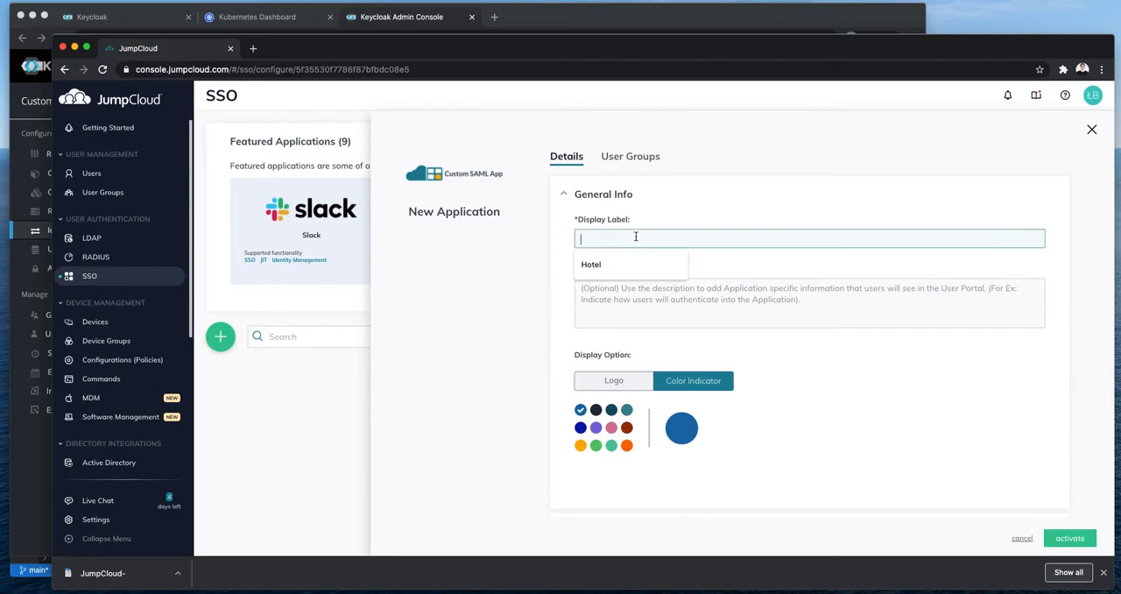
pyautogui.click(623, 261)
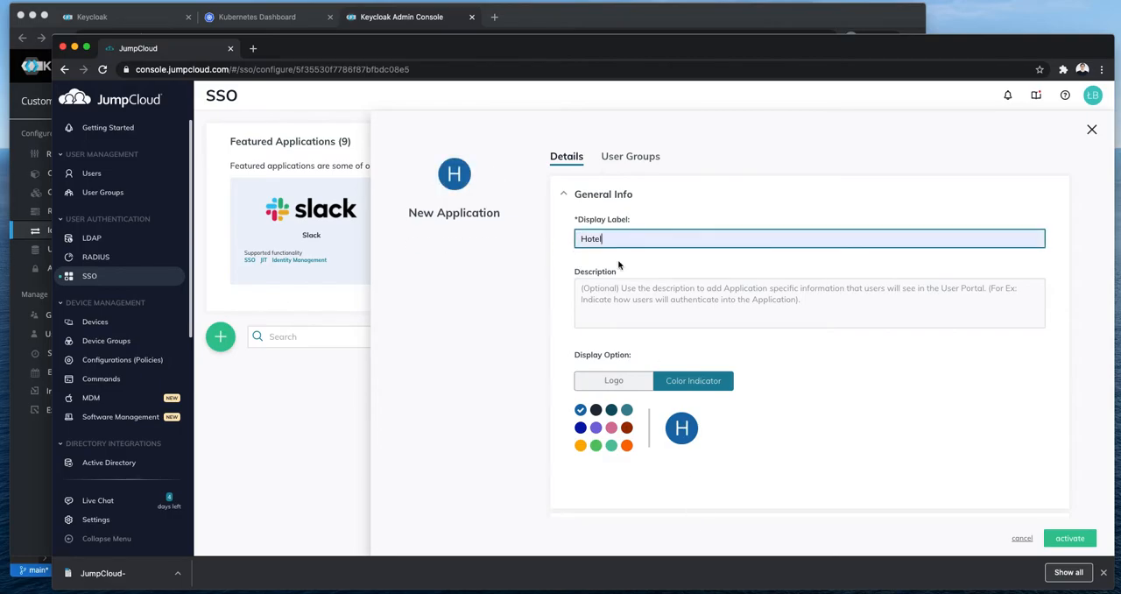
pyautogui.click(596, 445)
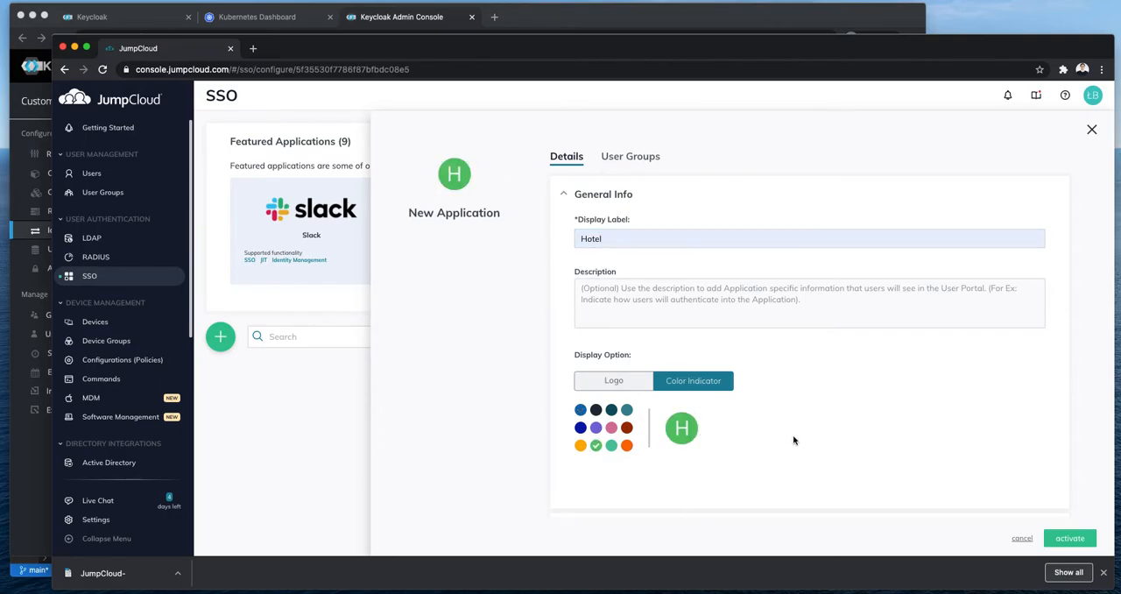
pyautogui.scroll(-3, 795, 439)
pyautogui.scroll(-3, 795, 440)
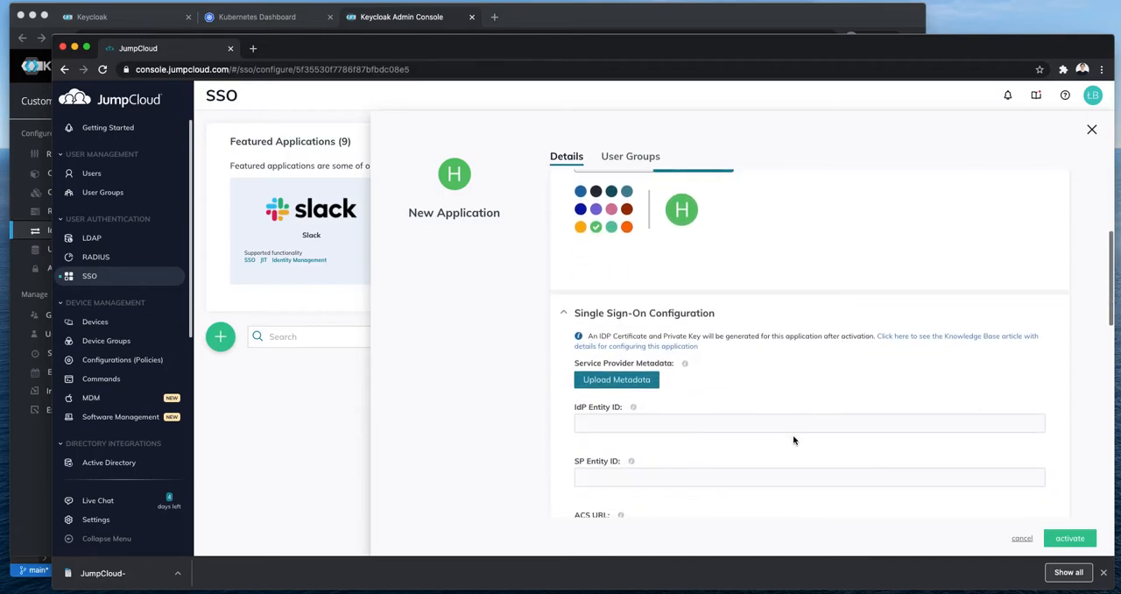
pyautogui.scroll(-3, 794, 440)
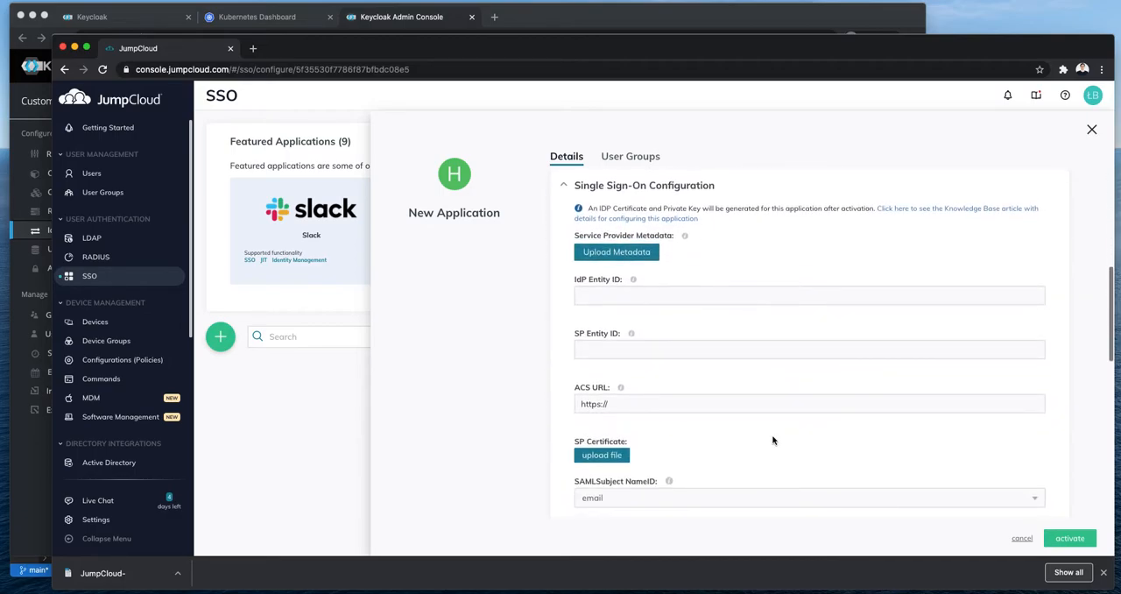
pyautogui.click(674, 404)
pyautogui.press('Down')
pyautogui.press('Return')
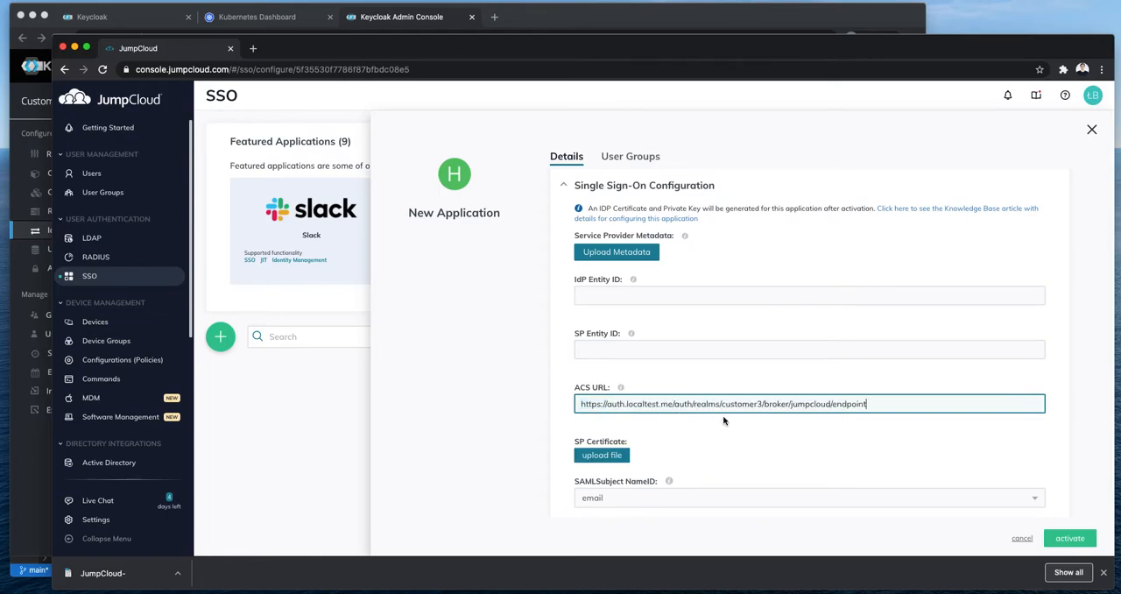
pyautogui.moveTo(630, 335)
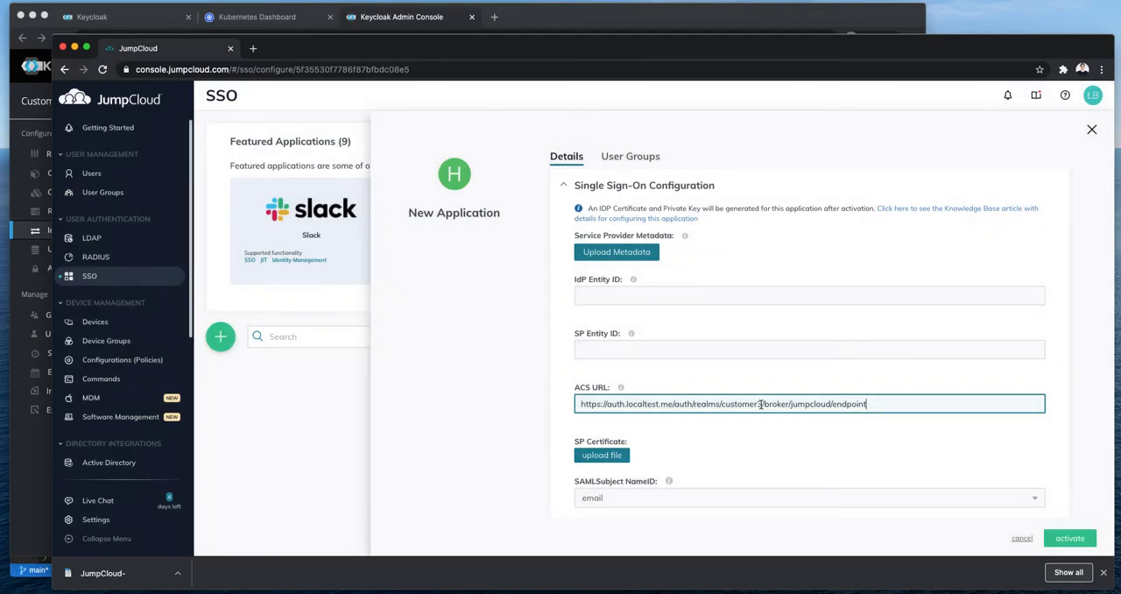
pyautogui.click(761, 404)
pyautogui.press('shift+super+Left')
pyautogui.press('super+c')
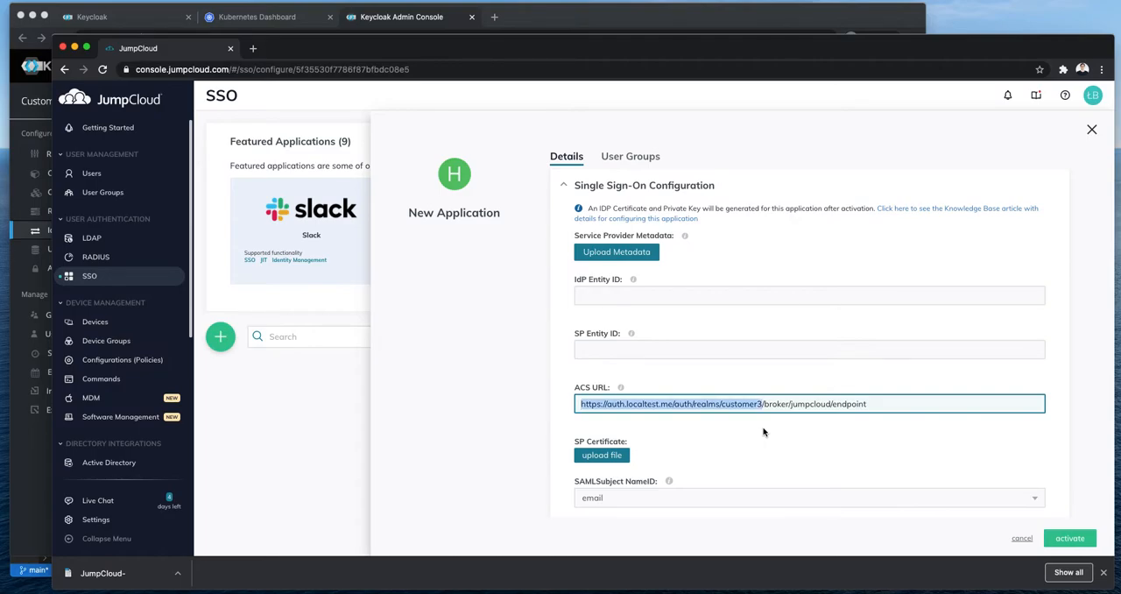
pyautogui.click(669, 348)
pyautogui.press('super+v')
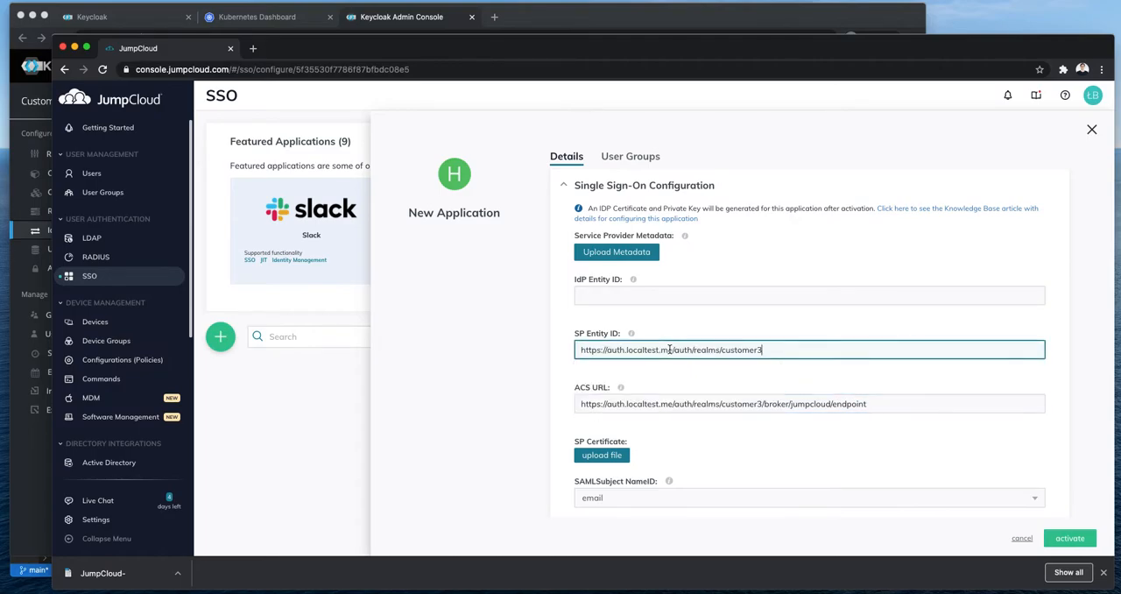
pyautogui.click(668, 321)
# Set the application's IdP Entity ID to jumpcloud
pyautogui.moveTo(633, 280)
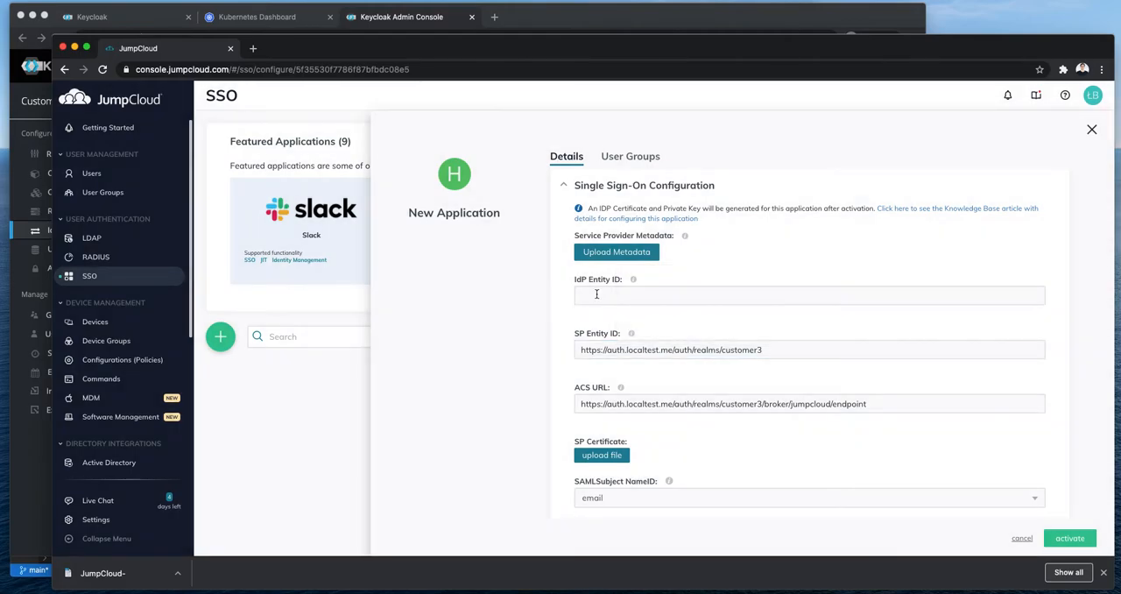
pyautogui.click(580, 296)
pyautogui.click(602, 321)
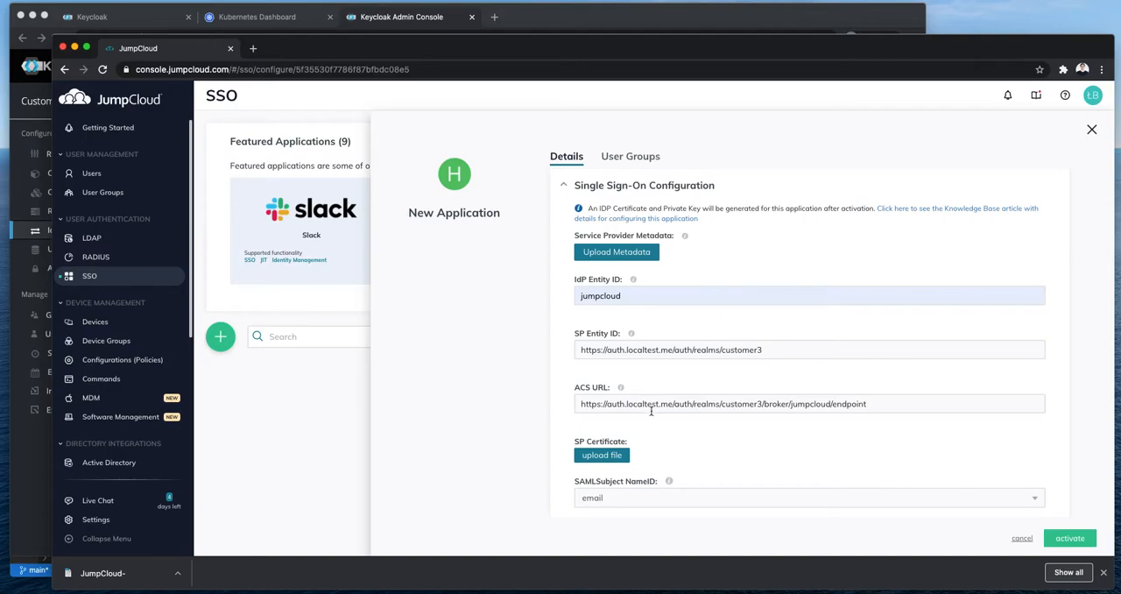
# Set the SAMLSubject NameID Format to urn:oasis:names:tc:SAML:1.1:nameid-format:emailAddress and enable Sign Assertion
pyautogui.scroll(-3, 700, 444)
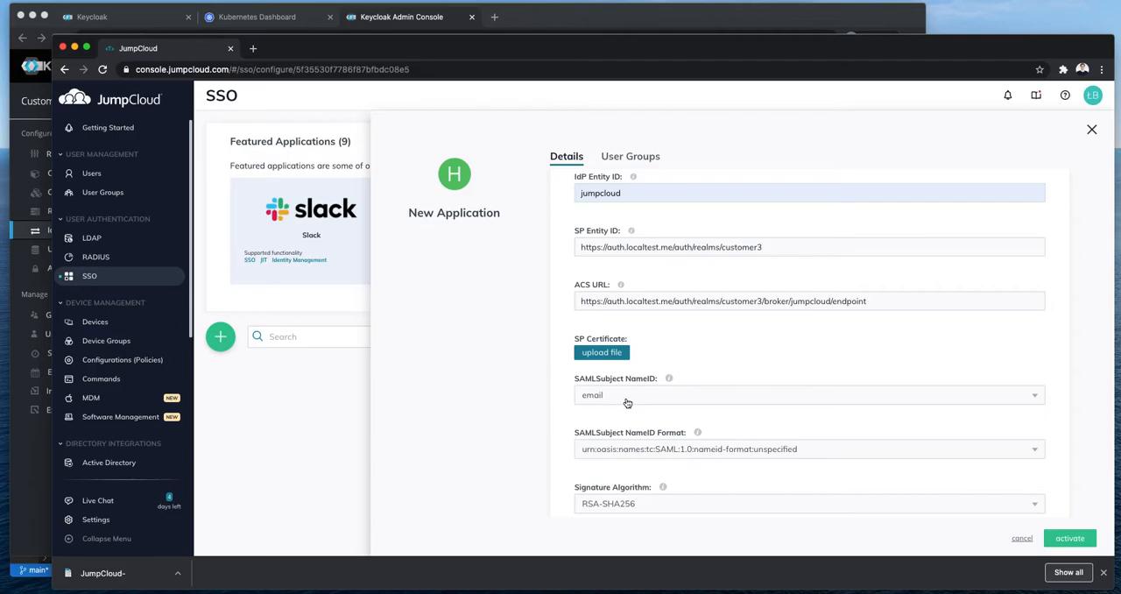
pyautogui.scroll(-2, 741, 415)
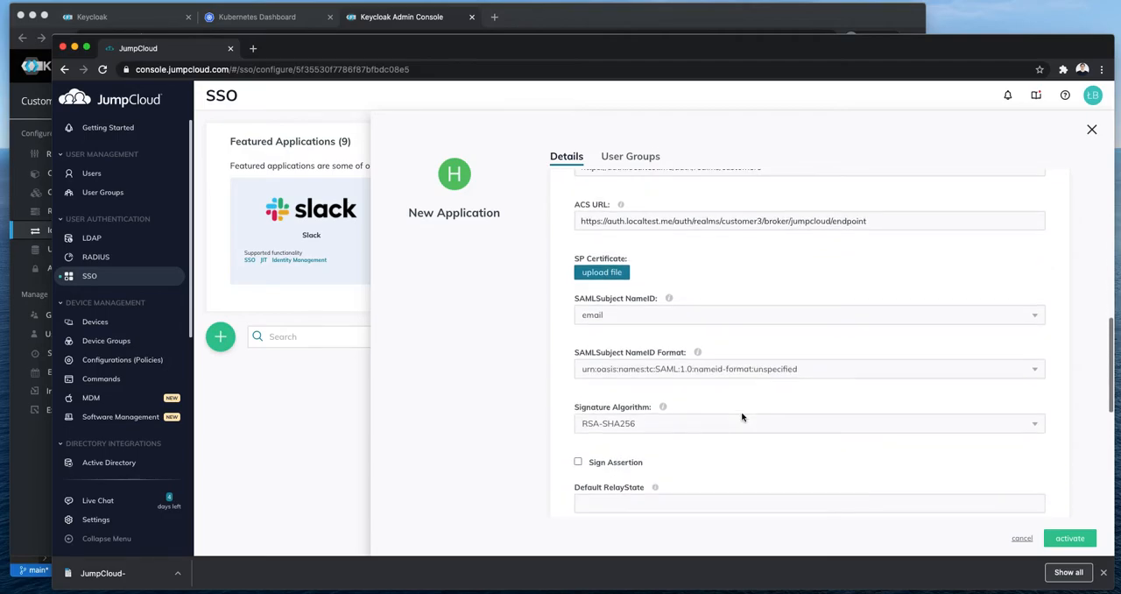
pyautogui.click(815, 373)
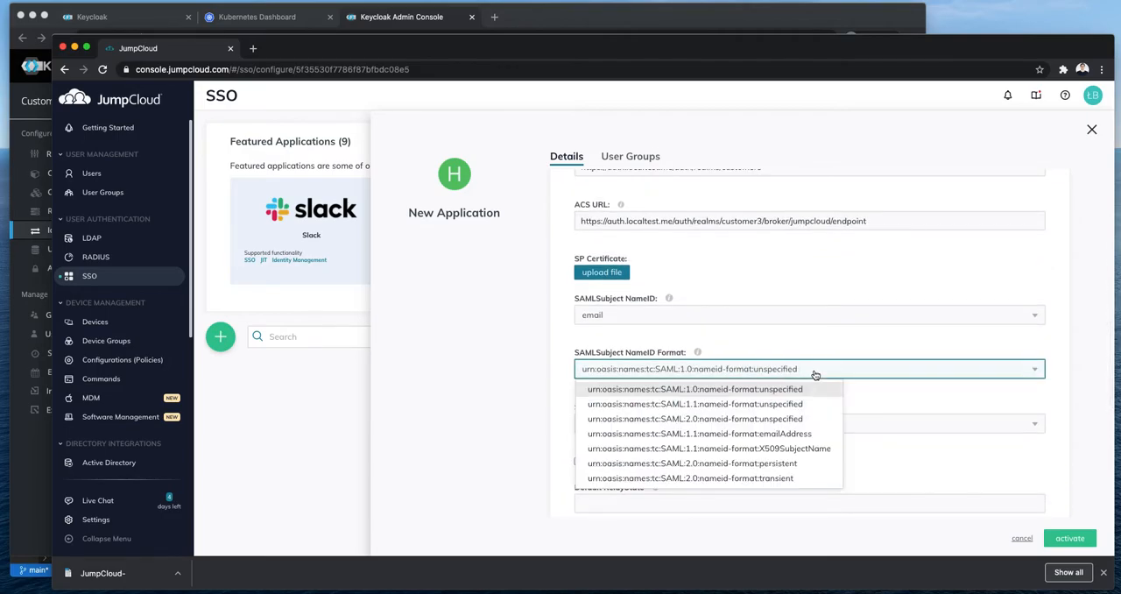
pyautogui.click(813, 436)
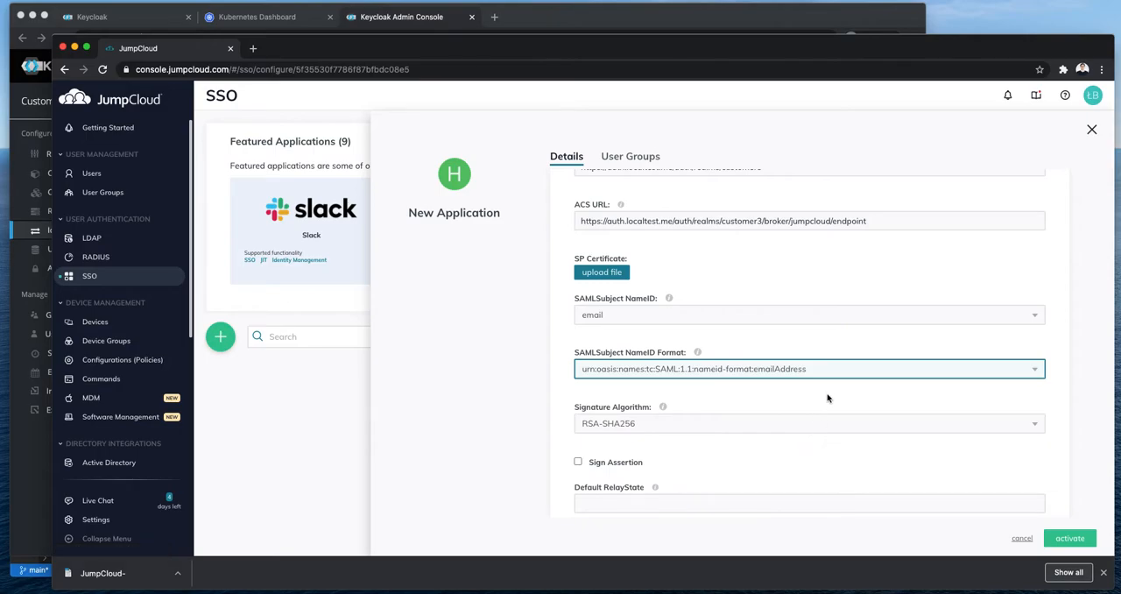
pyautogui.scroll(-2, 828, 396)
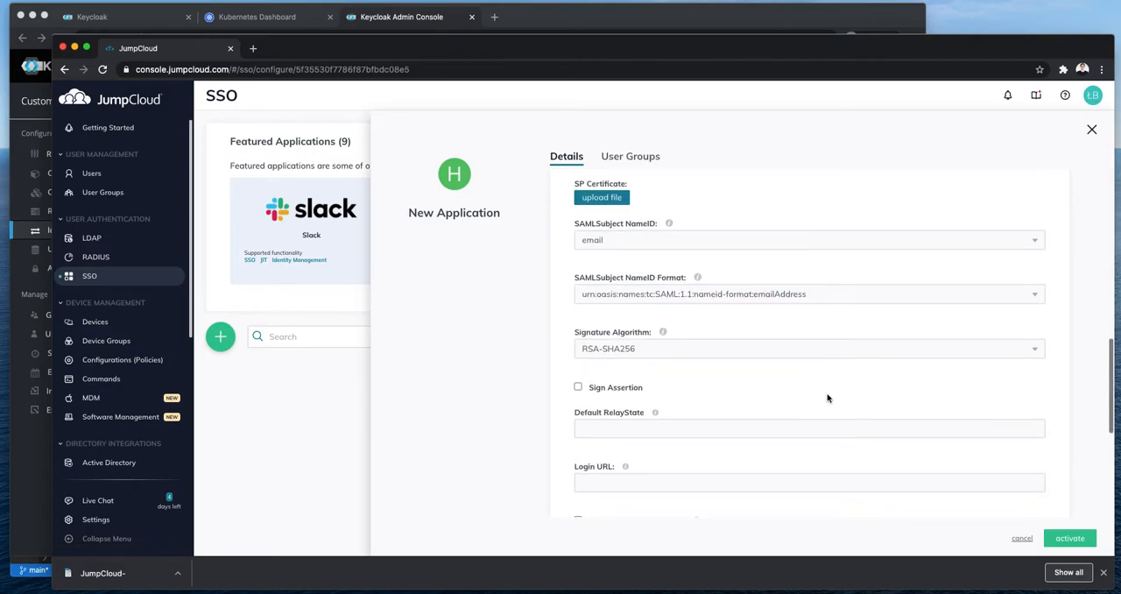
pyautogui.click(578, 388)
pyautogui.scroll(-3, 665, 394)
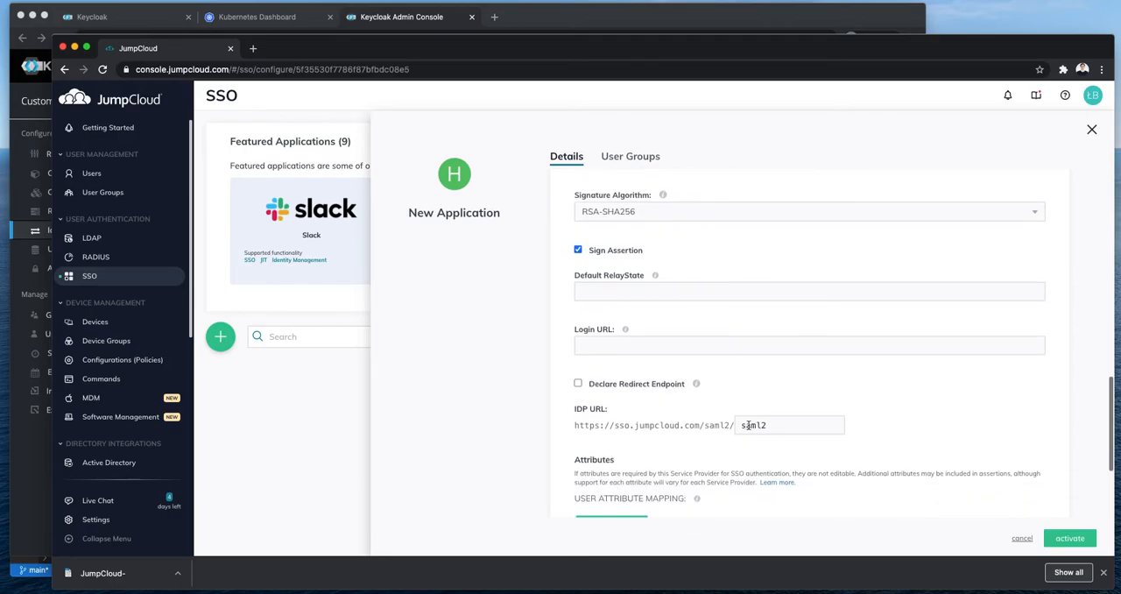
pyautogui.doubleClick(752, 425)
pyautogui.write('hotel')
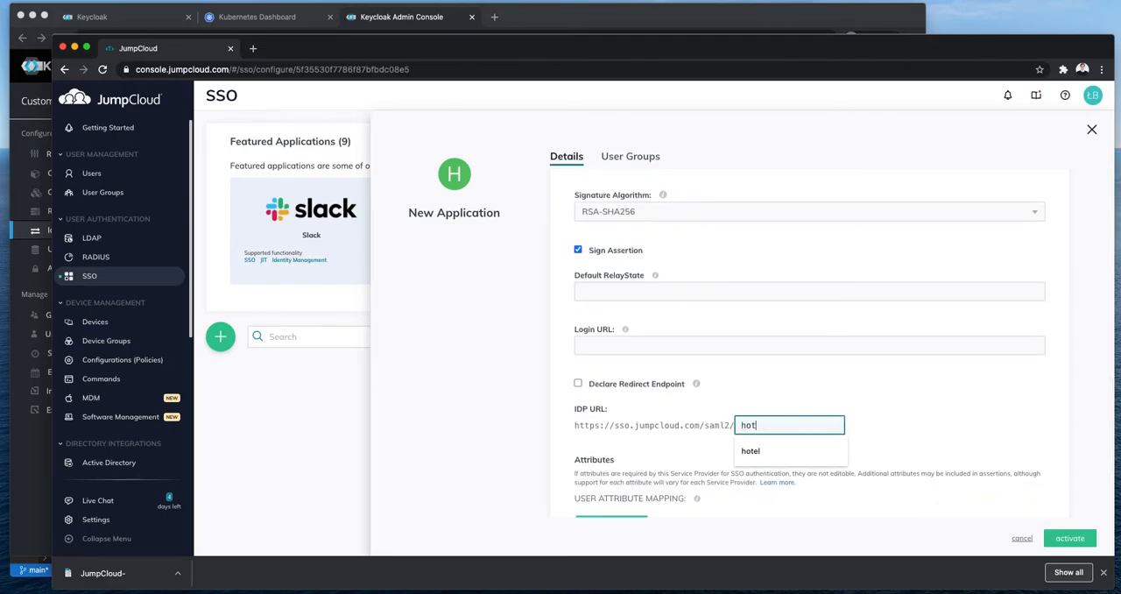
pyautogui.click(914, 429)
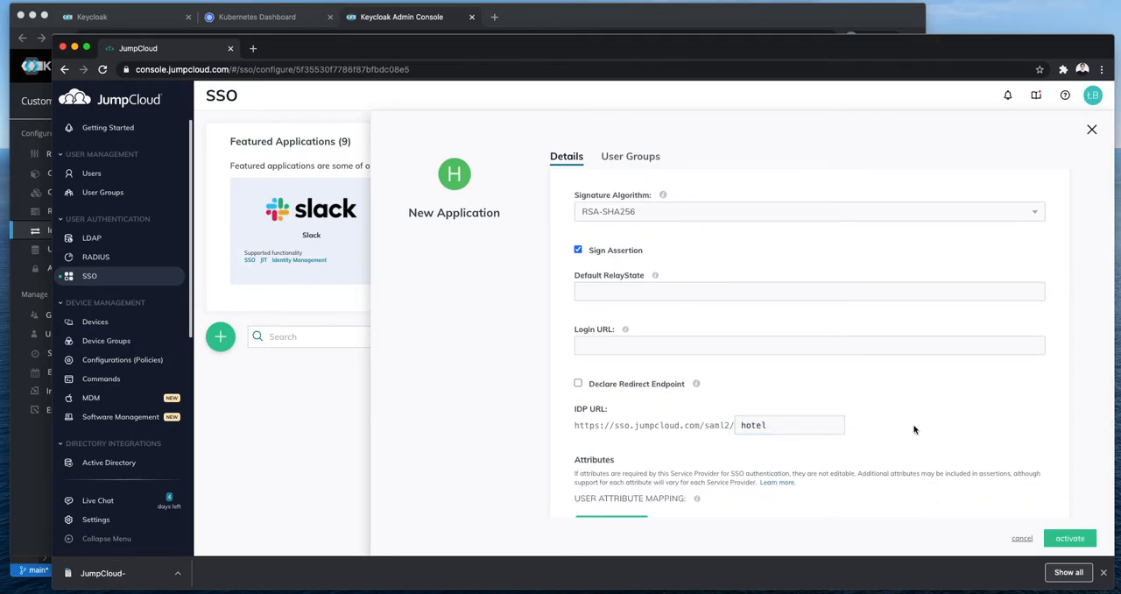
# Add a user attribute mapping with service provider attribute firstname mapped to the JumpCloud attribute firstname
pyautogui.scroll(-3, 913, 429)
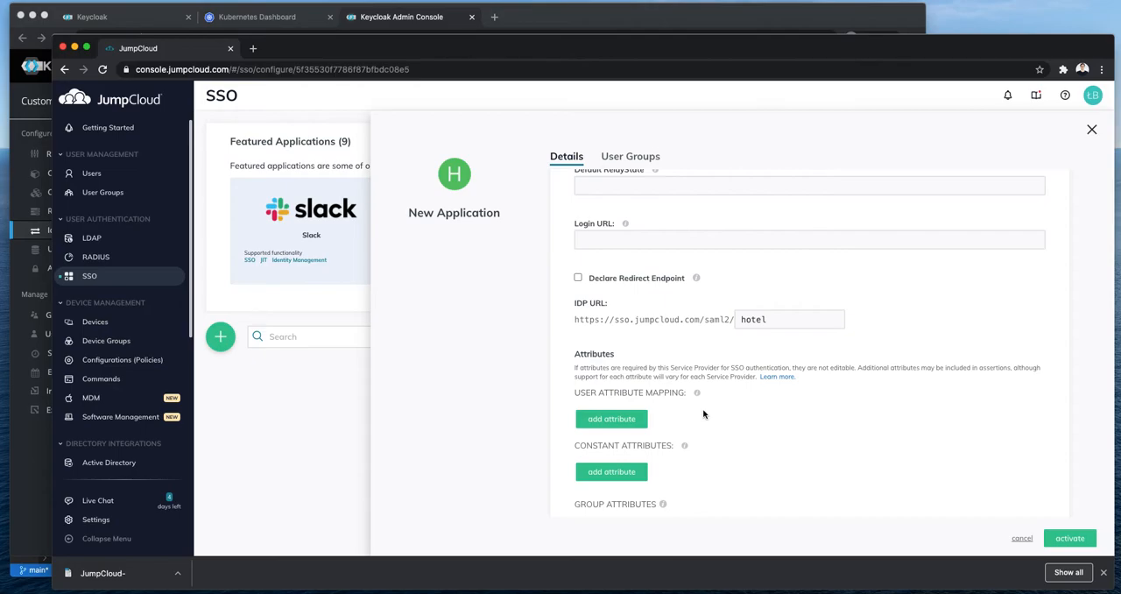
pyautogui.click(615, 424)
pyautogui.click(868, 427)
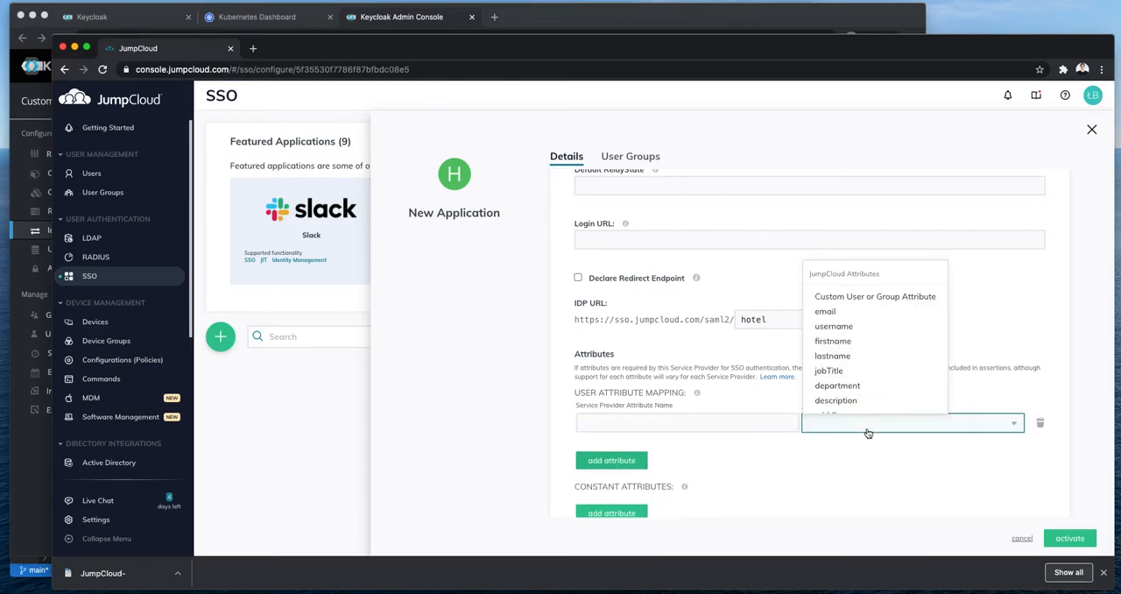
pyautogui.click(849, 342)
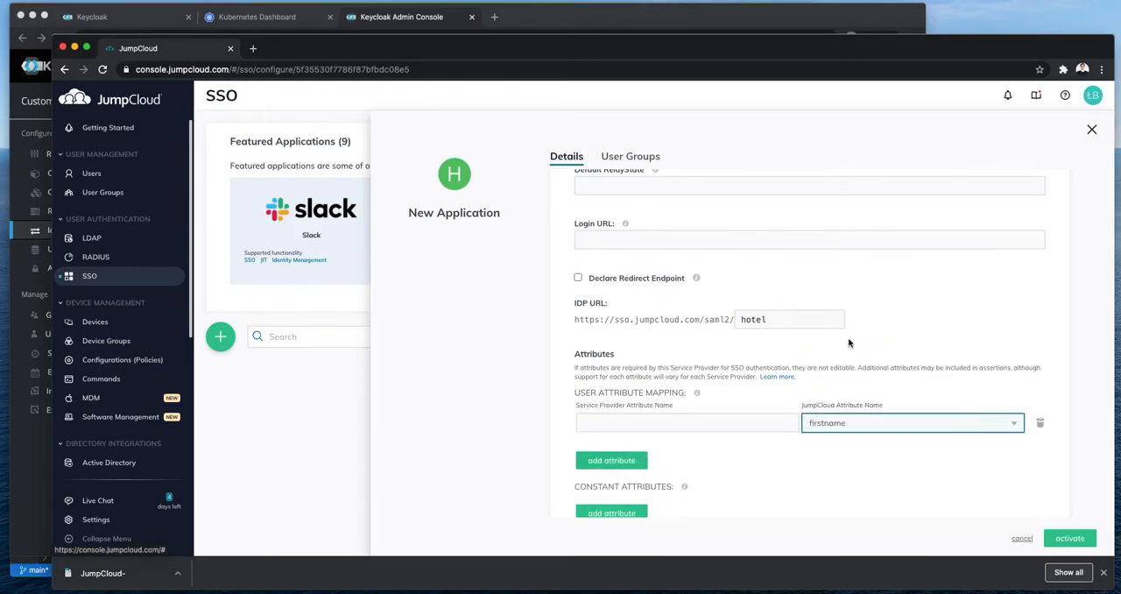
pyautogui.click(683, 421)
pyautogui.write('firstname')
# Add a second user attribute mapping from service provider attribute lastname to the JumpCloud attribute lastname
pyautogui.click(638, 459)
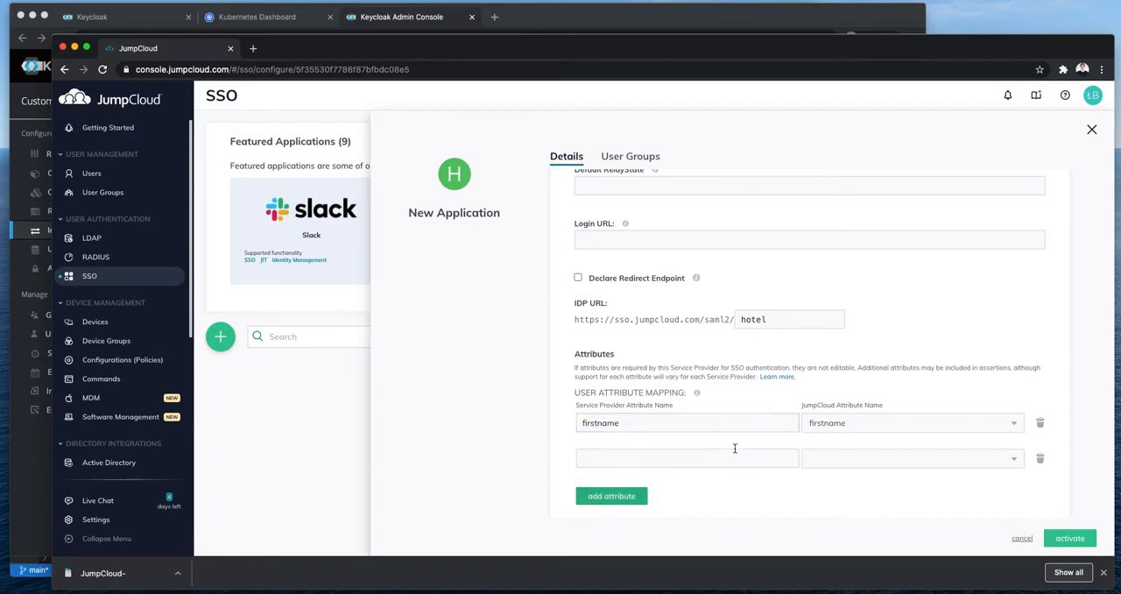
pyautogui.click(834, 461)
pyautogui.click(845, 391)
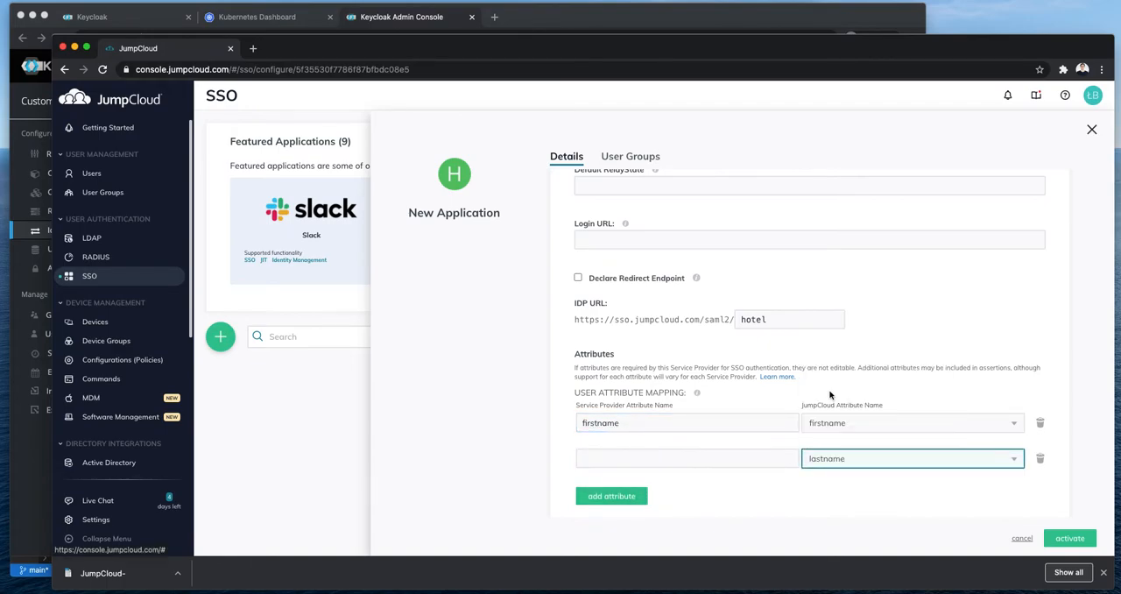
pyautogui.click(688, 458)
pyautogui.write('lastname')
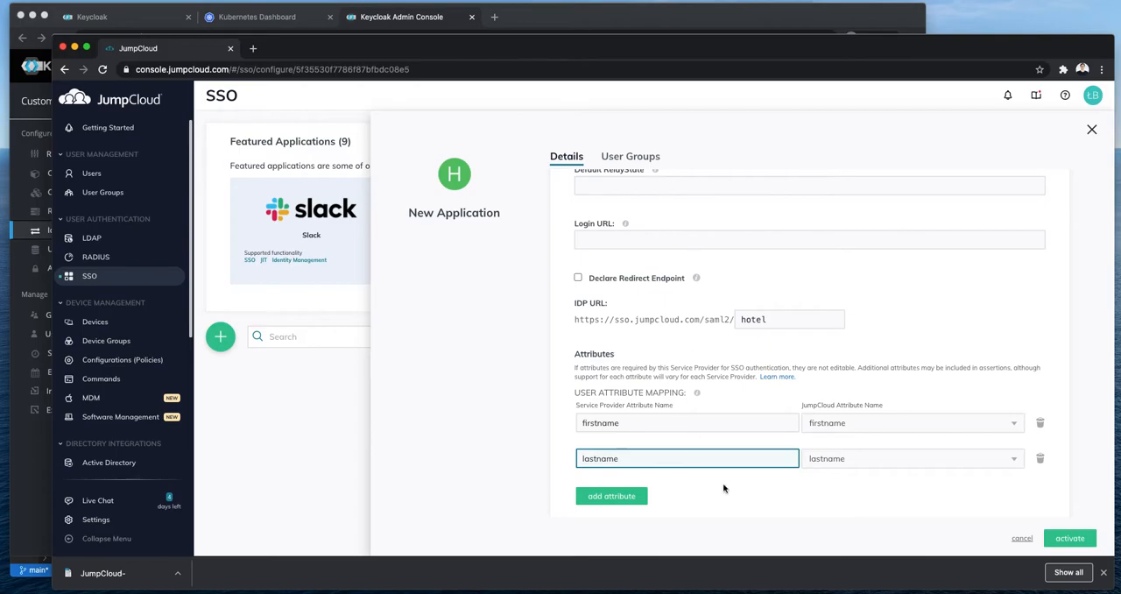
# Bind the All Users group to the new application and return to its details
pyautogui.scroll(-3, 723, 486)
pyautogui.scroll(1, 723, 488)
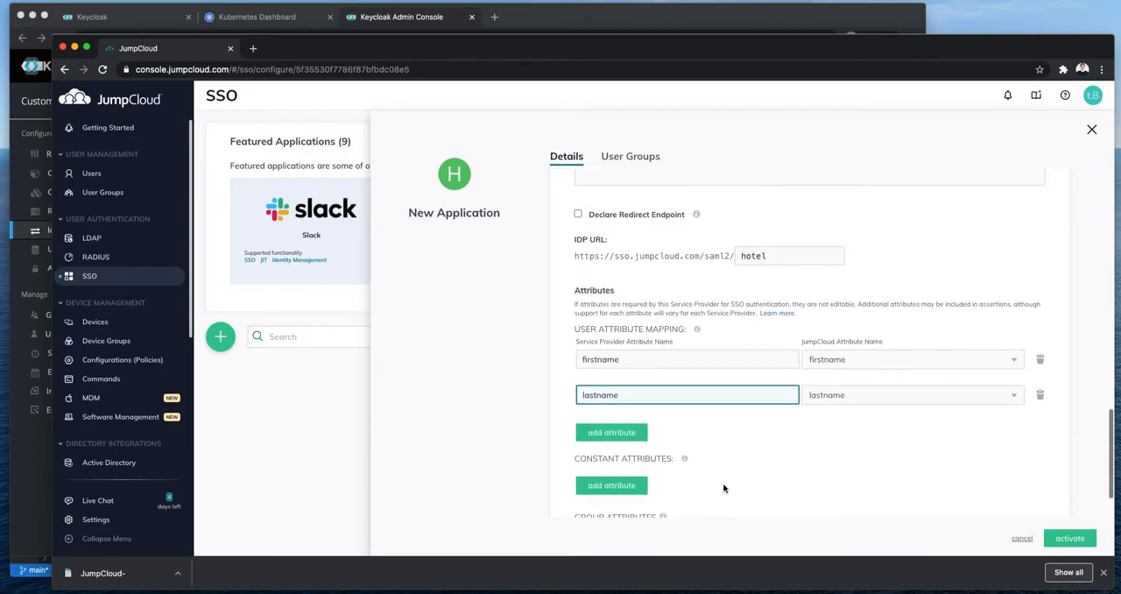
pyautogui.click(634, 160)
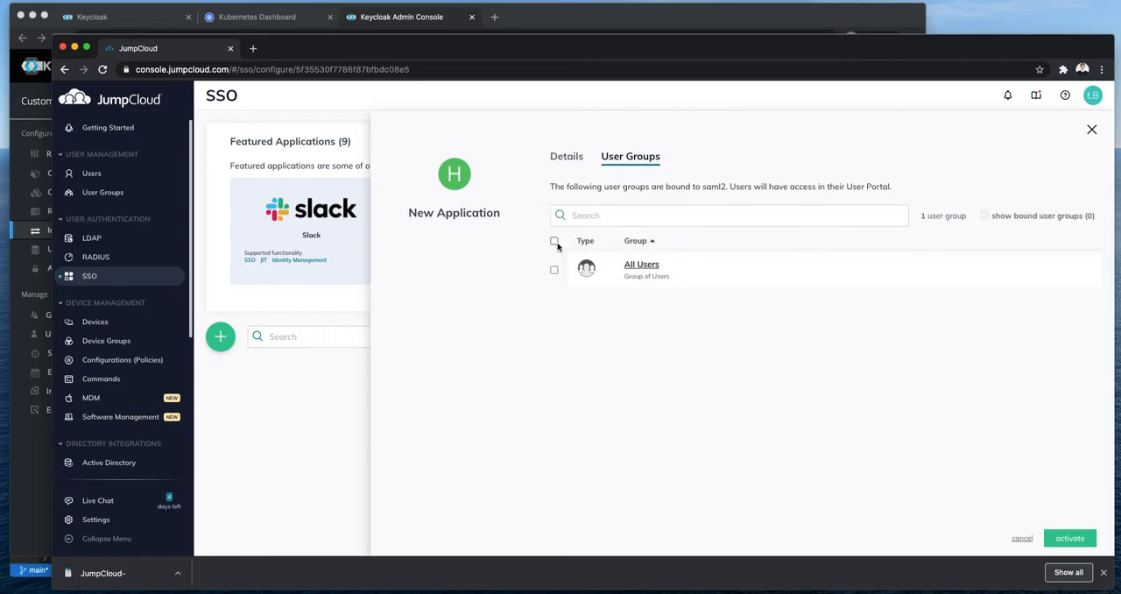
pyautogui.click(554, 243)
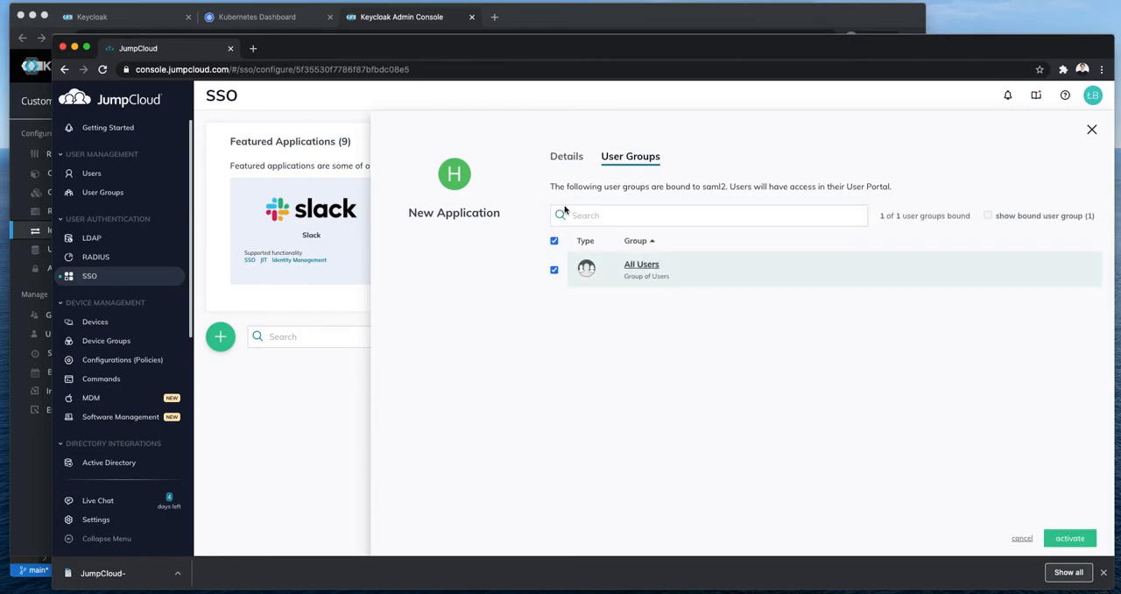
pyautogui.click(567, 158)
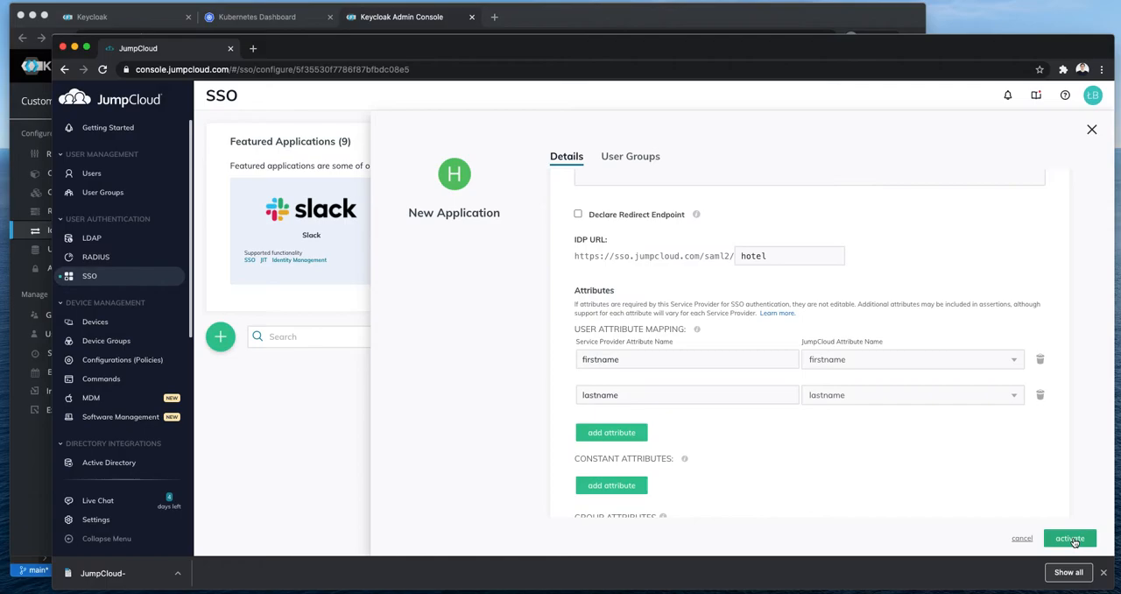
# Activate the application, confirm the new SSO connector instance and dismiss the notifications
pyautogui.click(1072, 539)
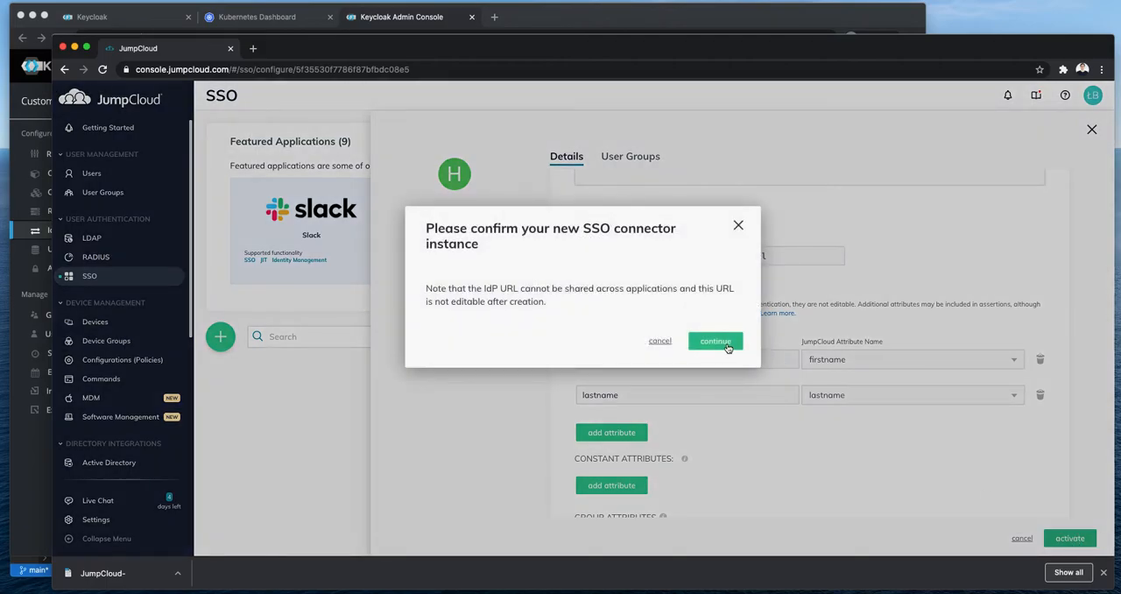
pyautogui.click(717, 341)
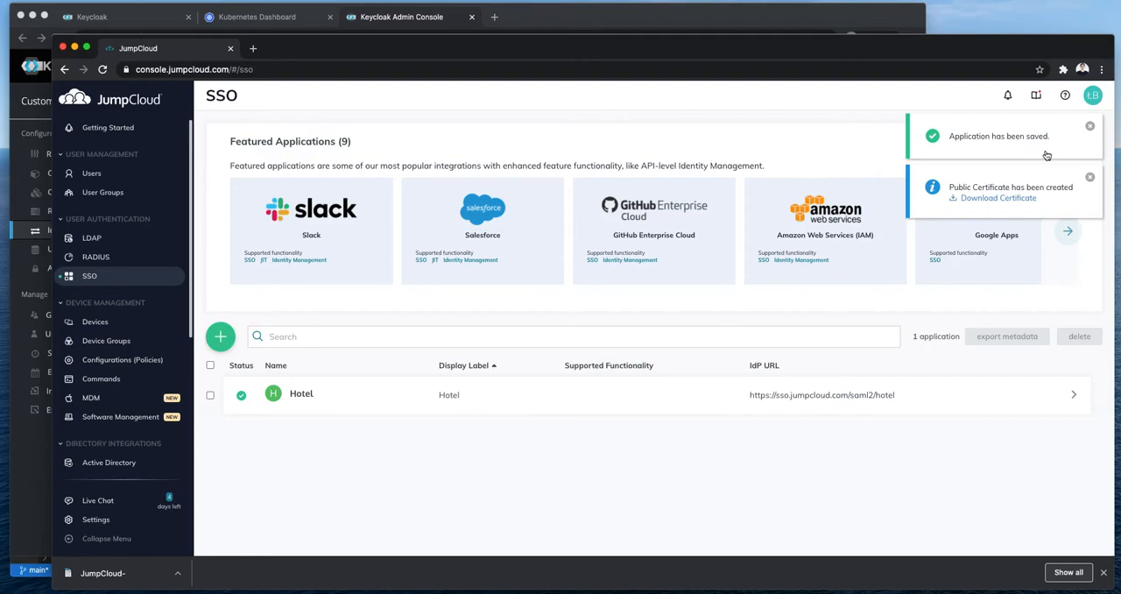
pyautogui.click(1090, 126)
pyautogui.click(1092, 128)
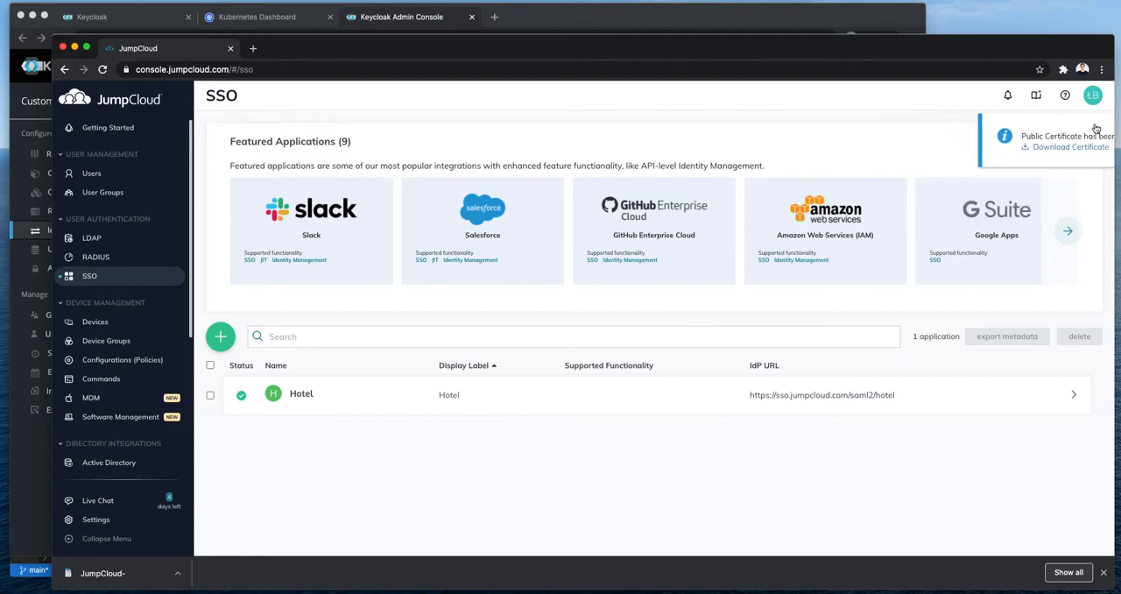
# Export the SAML metadata of the Hotel application from the SSO application list
pyautogui.click(498, 408)
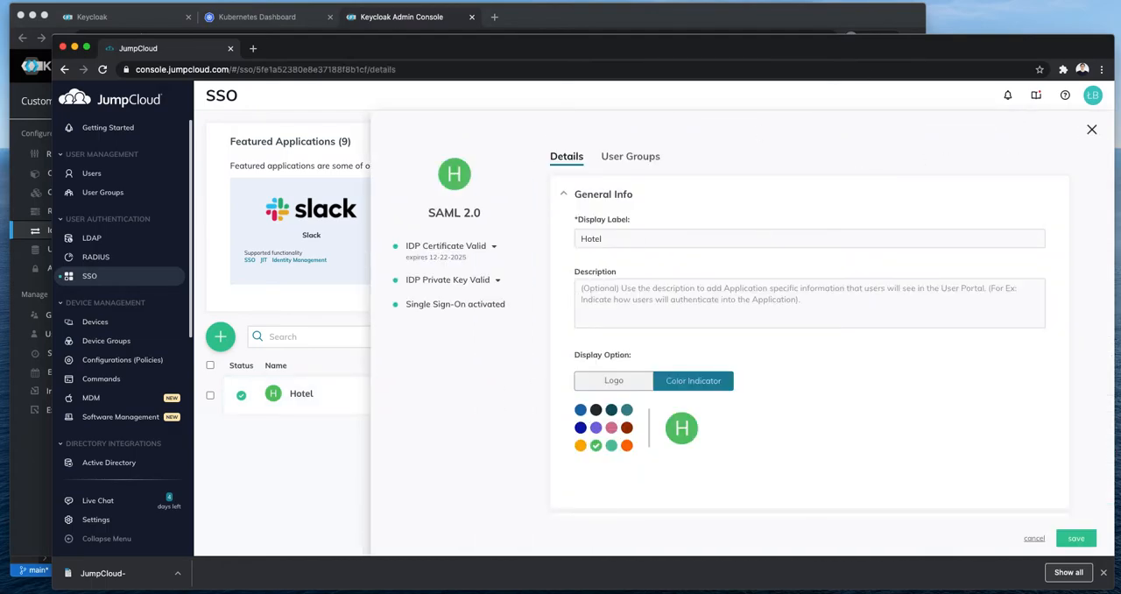
pyautogui.click(1092, 130)
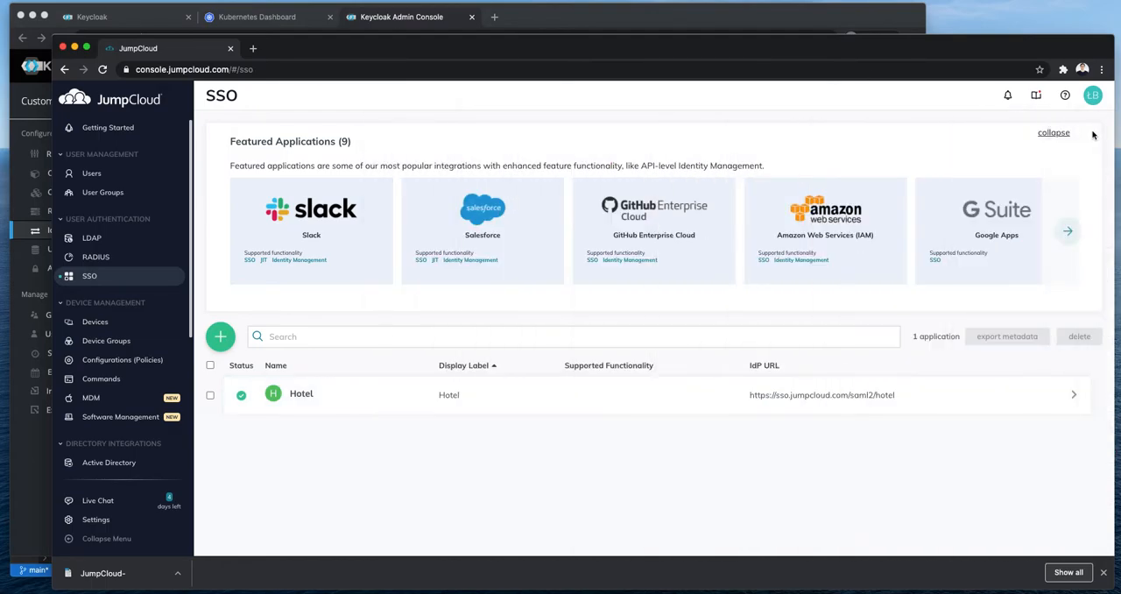
pyautogui.click(210, 395)
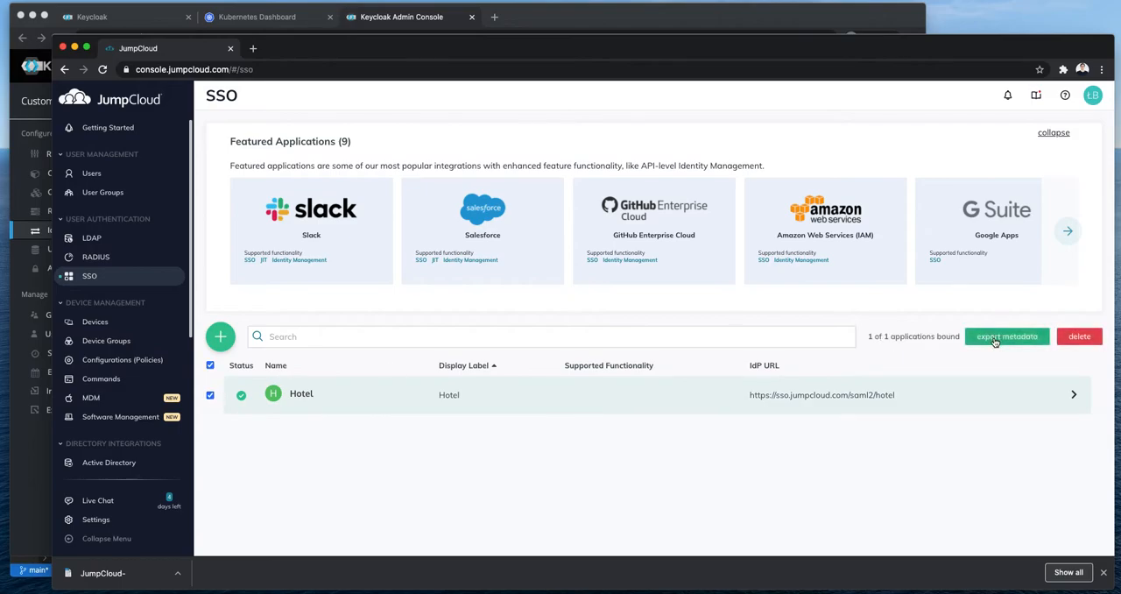
pyautogui.click(992, 337)
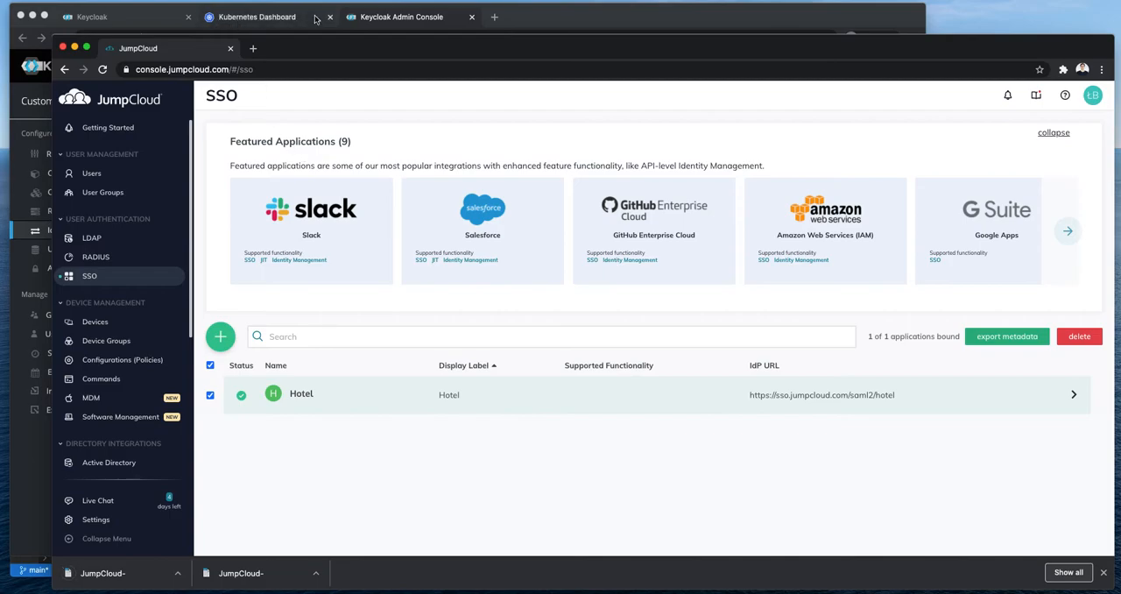
# Switch to the Keycloak Admin Console and import the identity provider configuration from JumpCloud-saml2-metadata (1).xml
pyautogui.click(394, 16)
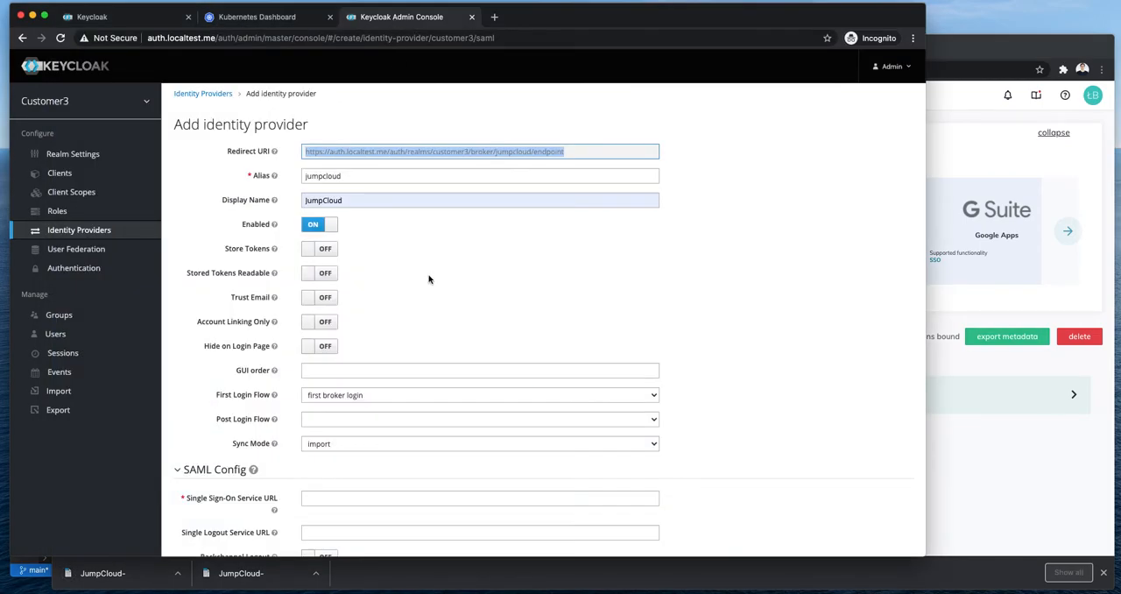
pyautogui.scroll(-10, 428, 278)
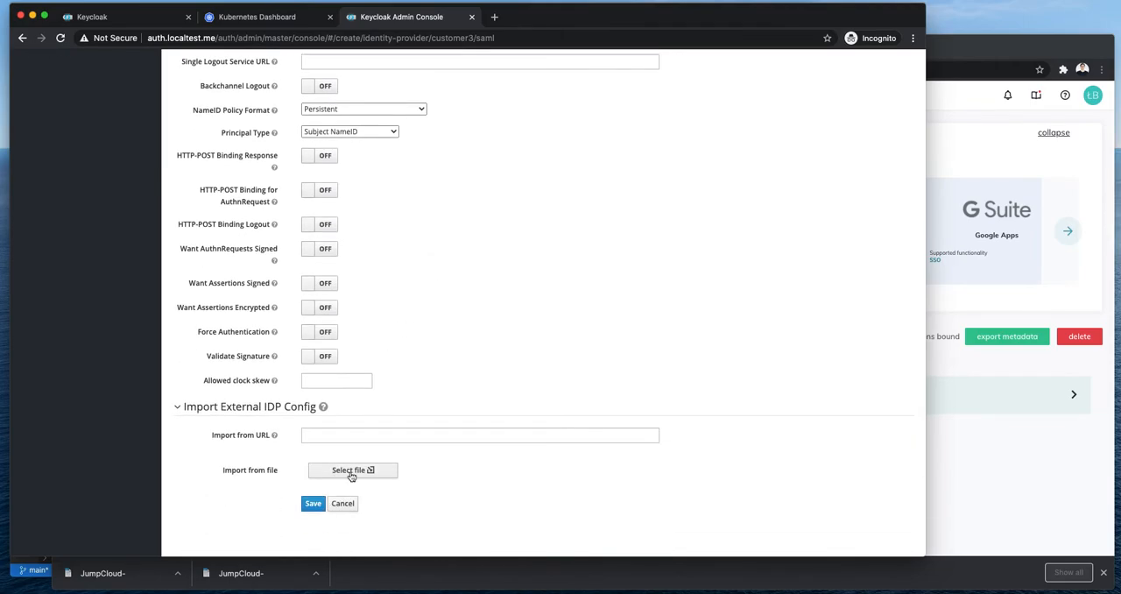
pyautogui.click(352, 473)
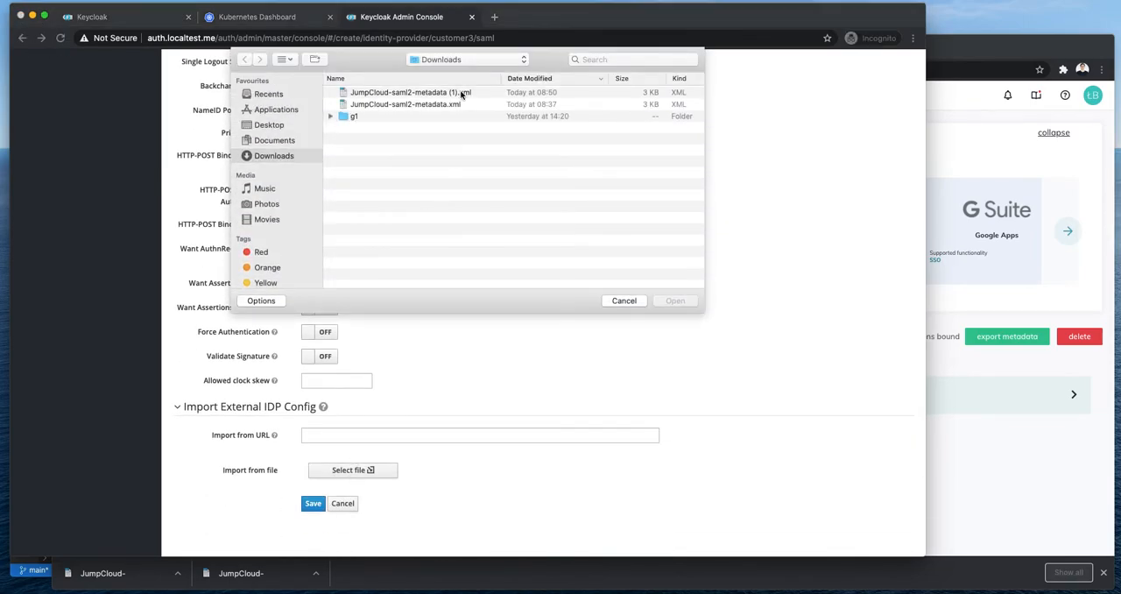
pyautogui.click(462, 94)
pyautogui.click(675, 301)
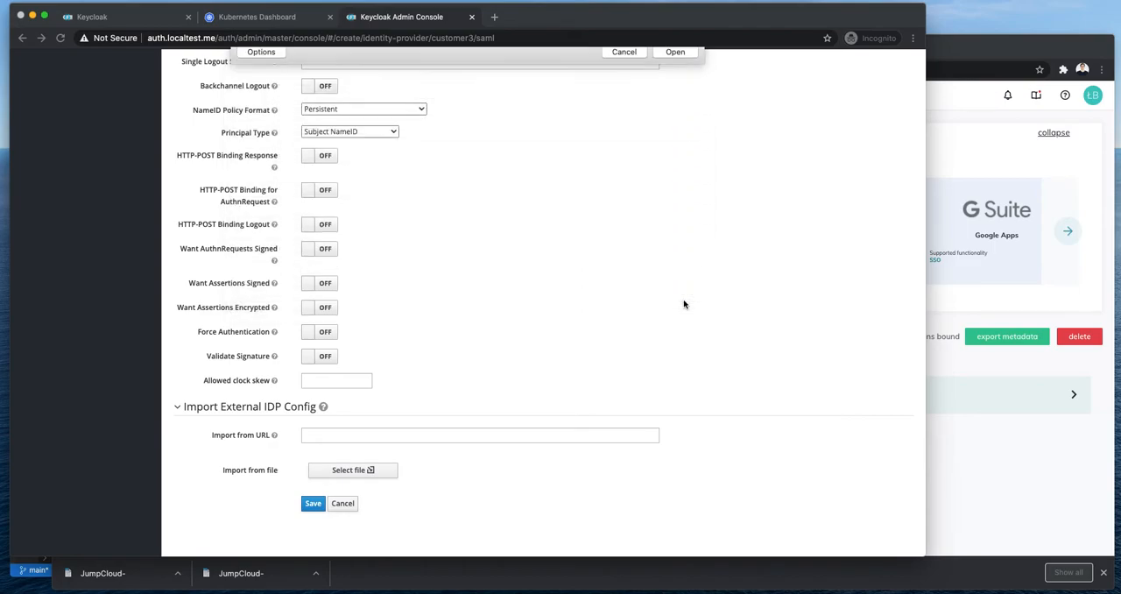
pyautogui.click(317, 483)
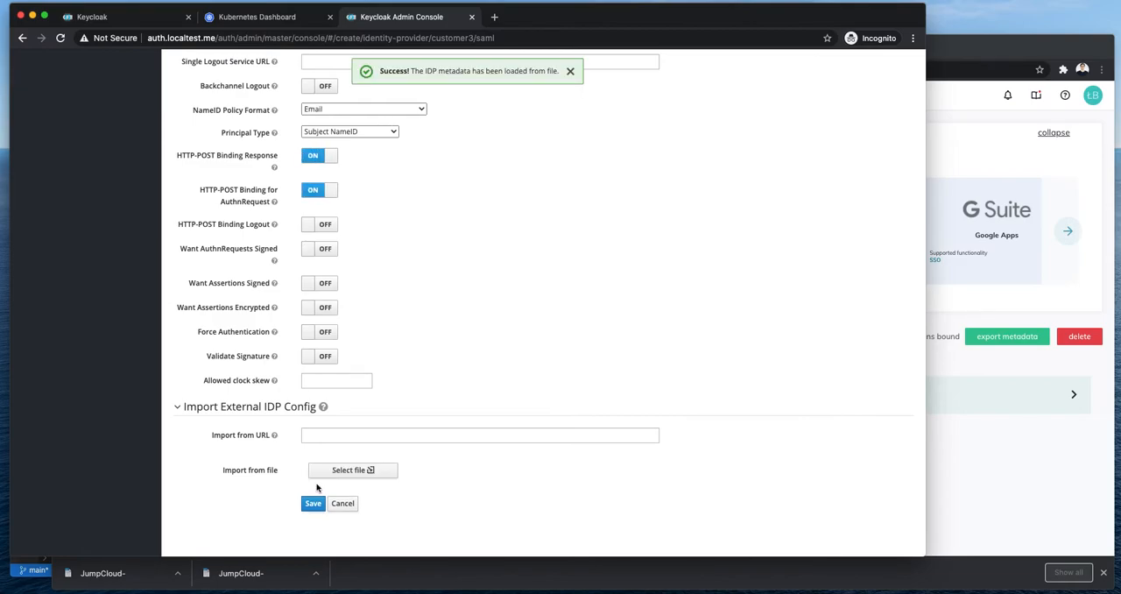
# Enable Validate Signature and Trust Email for the jumpcloud identity provider and save it
pyautogui.scroll(3, 529, 262)
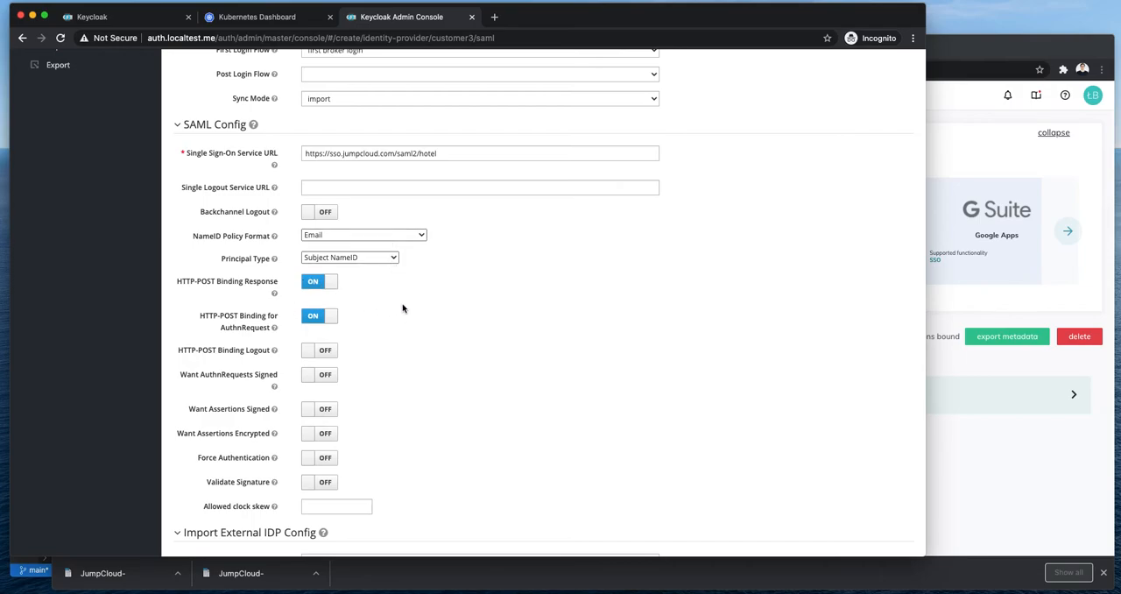
pyautogui.click(324, 485)
pyautogui.scroll(1, 430, 432)
pyautogui.scroll(5, 430, 433)
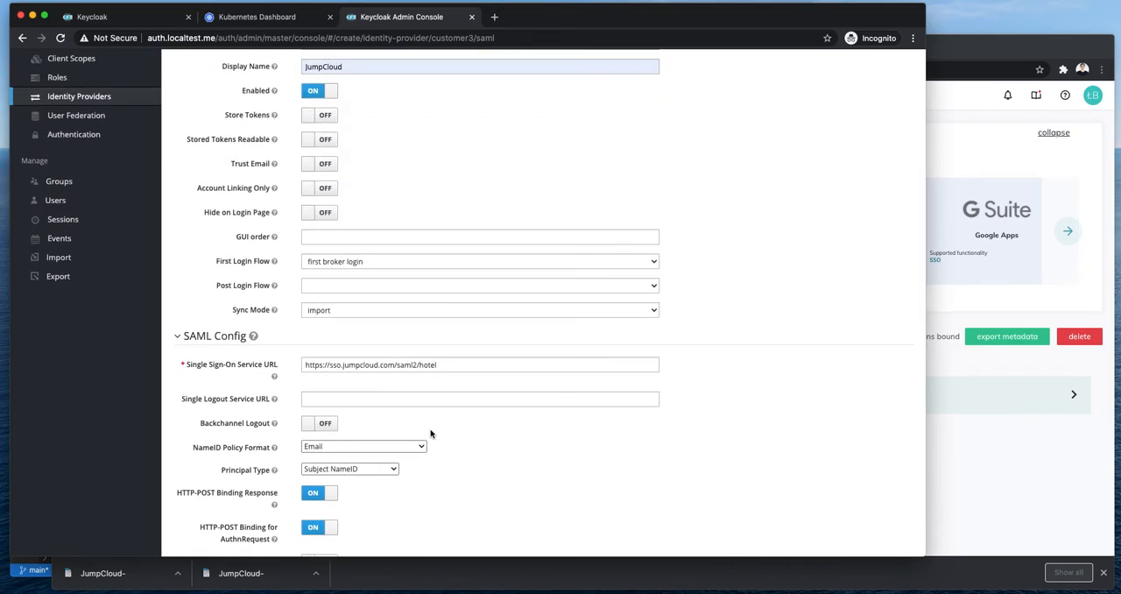
pyautogui.click(326, 167)
pyautogui.scroll(3, 379, 160)
pyautogui.scroll(-10, 393, 158)
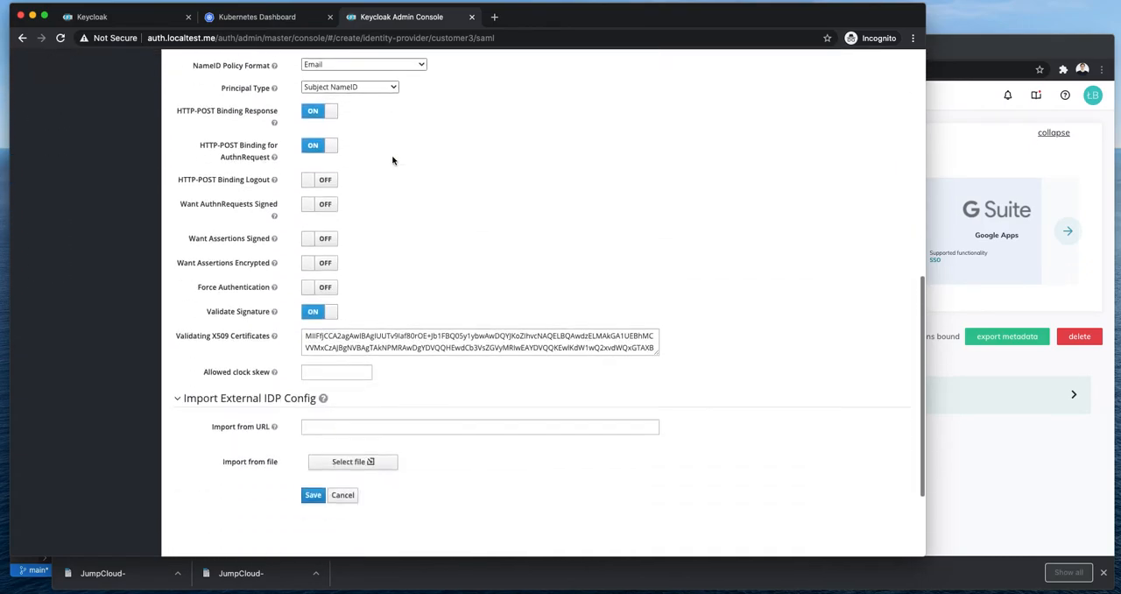
pyautogui.scroll(-3, 394, 160)
pyautogui.click(313, 397)
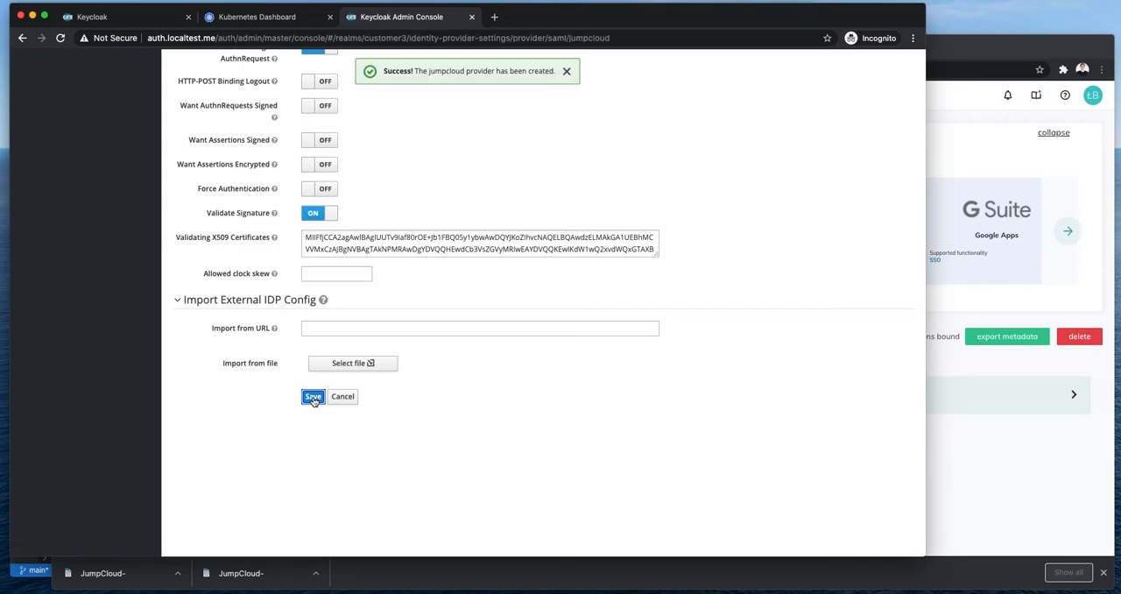
# Start a new mapper for the JumpCloud provider, named firstName with mapper type Attribute Importer
pyautogui.scroll(10, 368, 280)
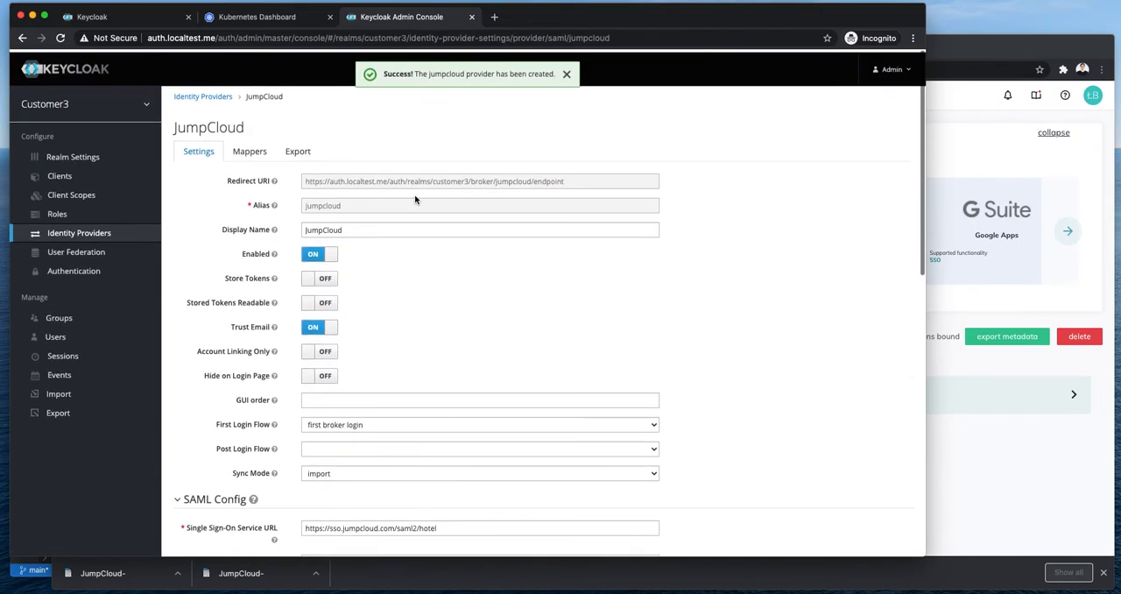
pyautogui.click(250, 154)
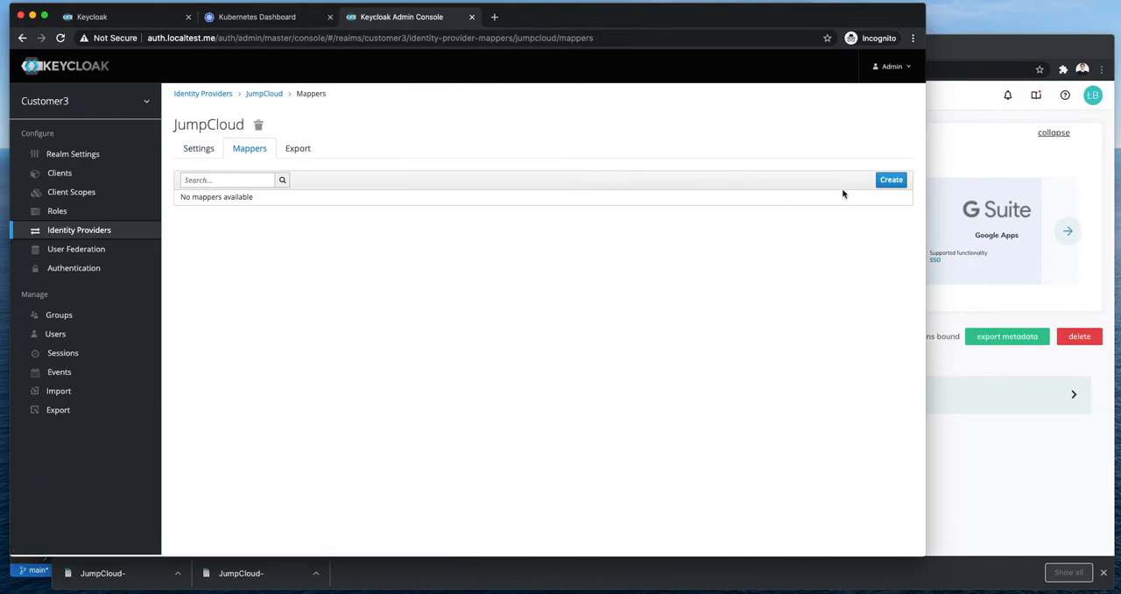
pyautogui.click(894, 181)
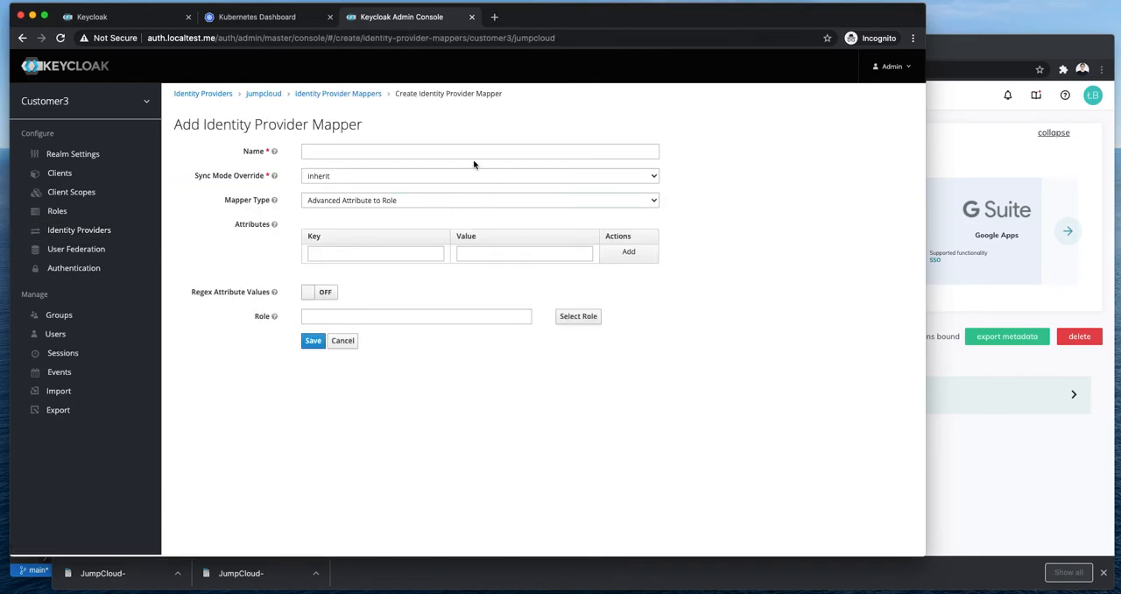
pyautogui.click(461, 153)
pyautogui.write('firstName')
pyautogui.press('super+a')
pyautogui.press('super+c')
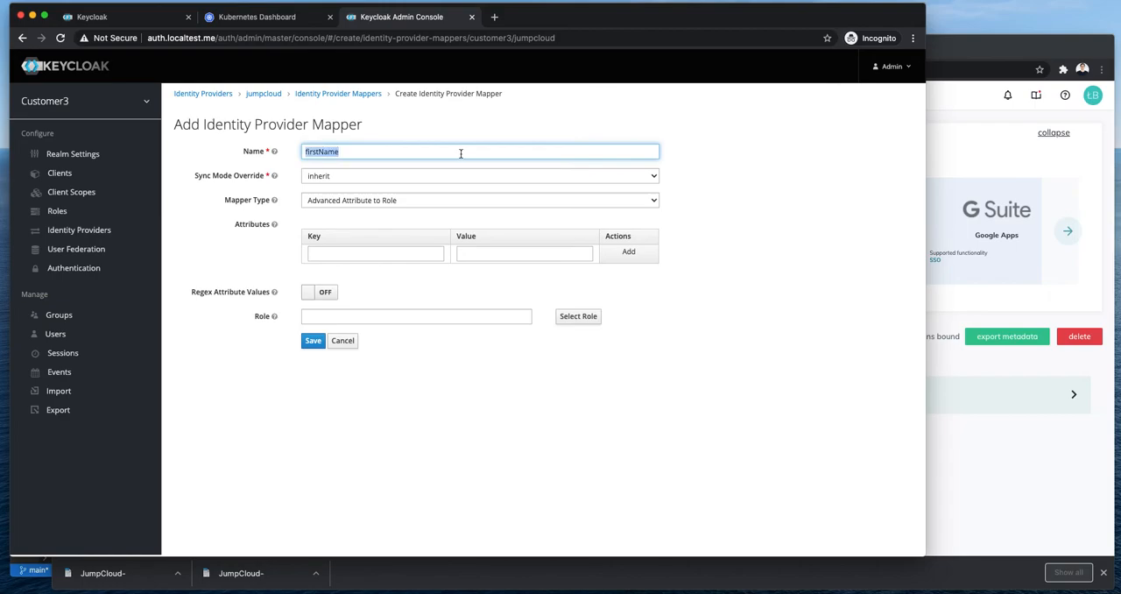
pyautogui.click(435, 198)
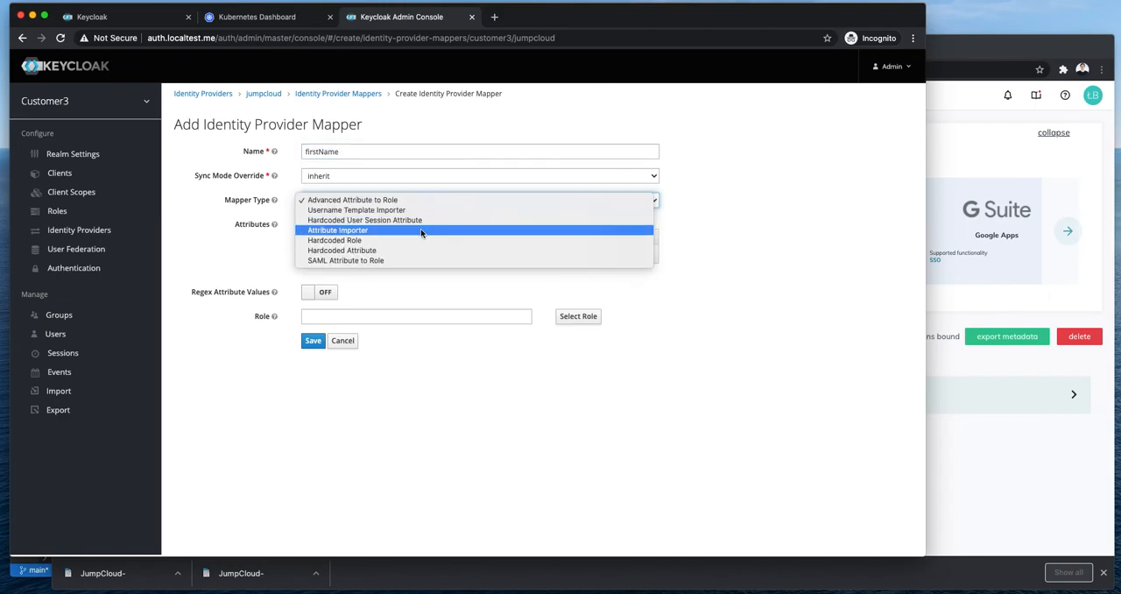
pyautogui.click(421, 231)
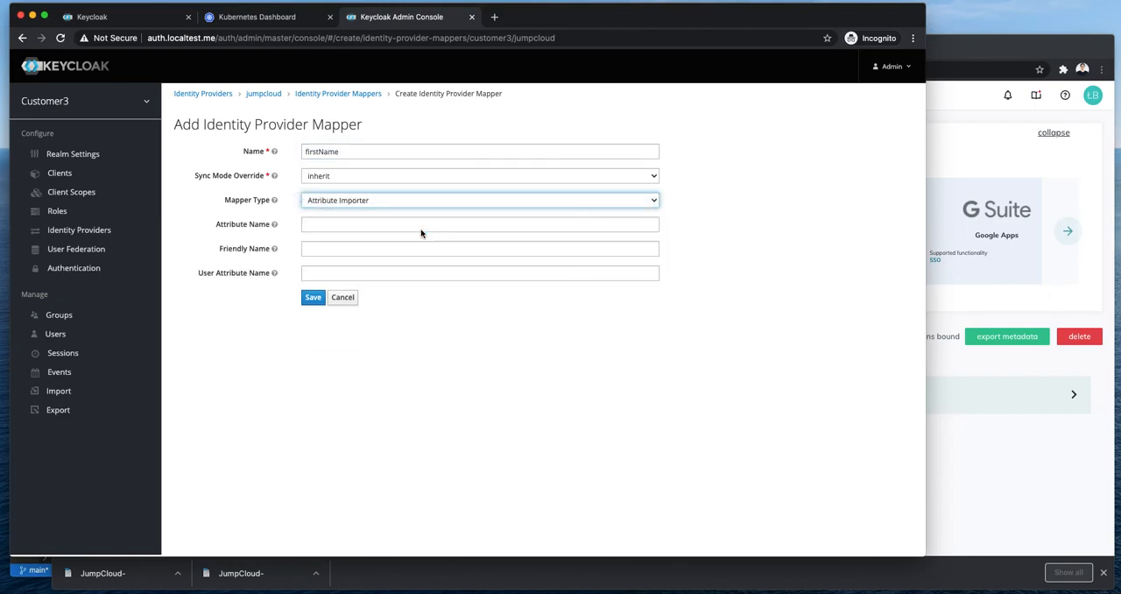
# Set the mapper's Attribute Name to firstname and its User Attribute Name to firstName
pyautogui.click(320, 224)
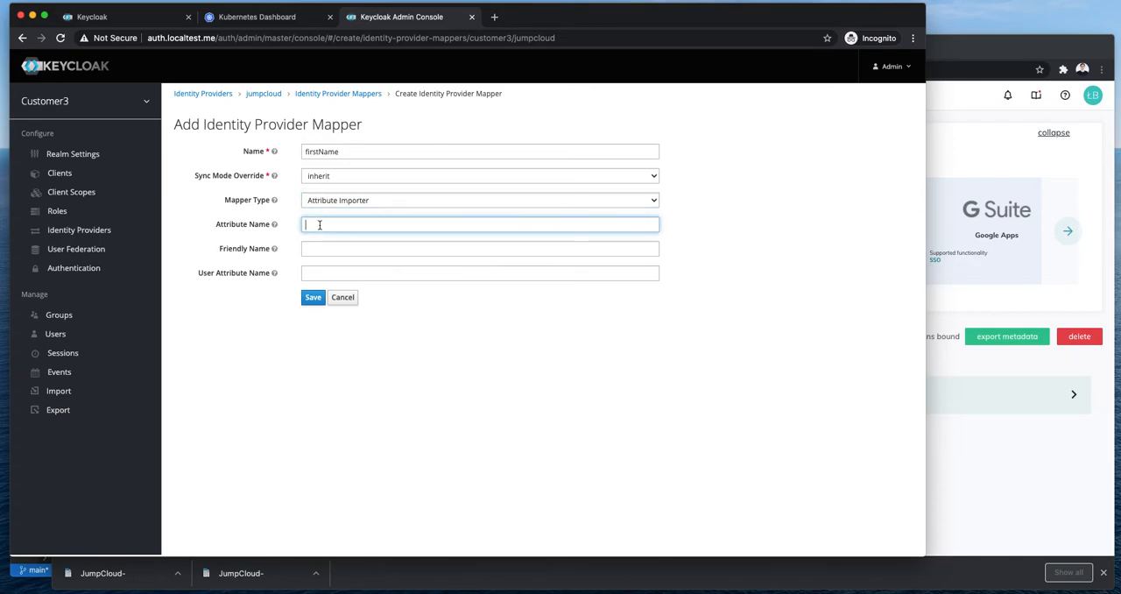
pyautogui.write('firstname')
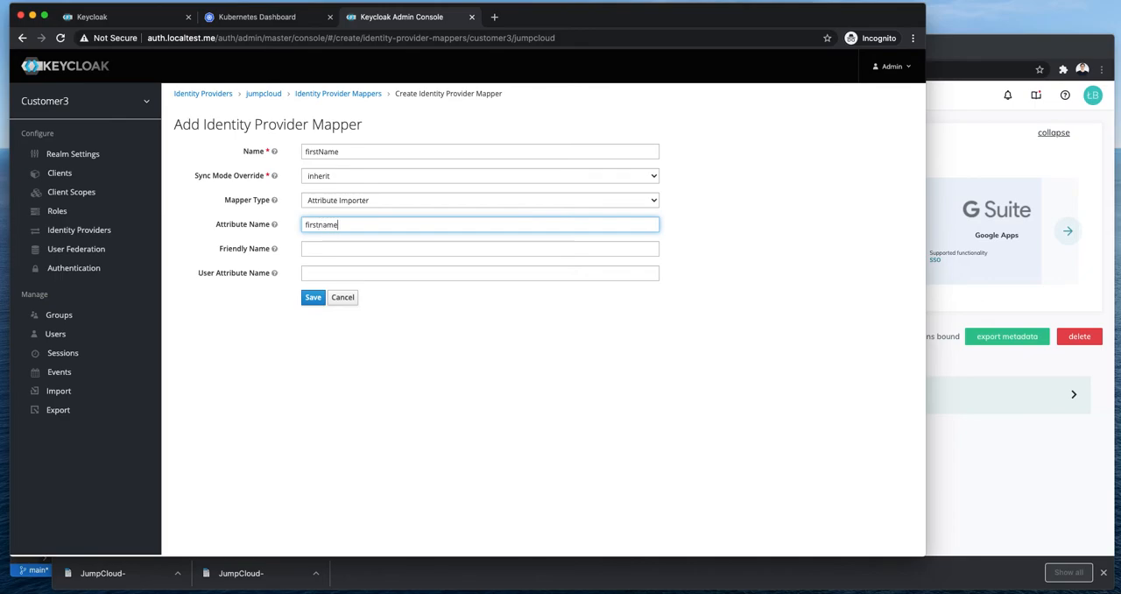
pyautogui.click(330, 273)
pyautogui.write('firstName')
pyautogui.moveTo(274, 275)
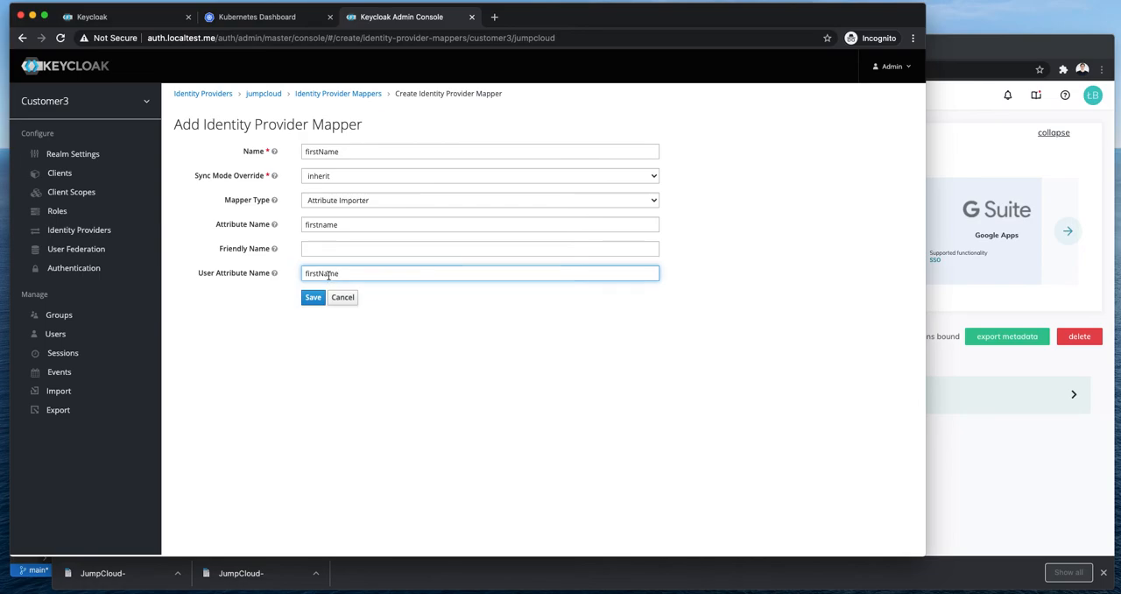
# Save the firstName mapper and start another JumpCloud mapper named lastName with mapper type Attribute Importer
pyautogui.click(313, 299)
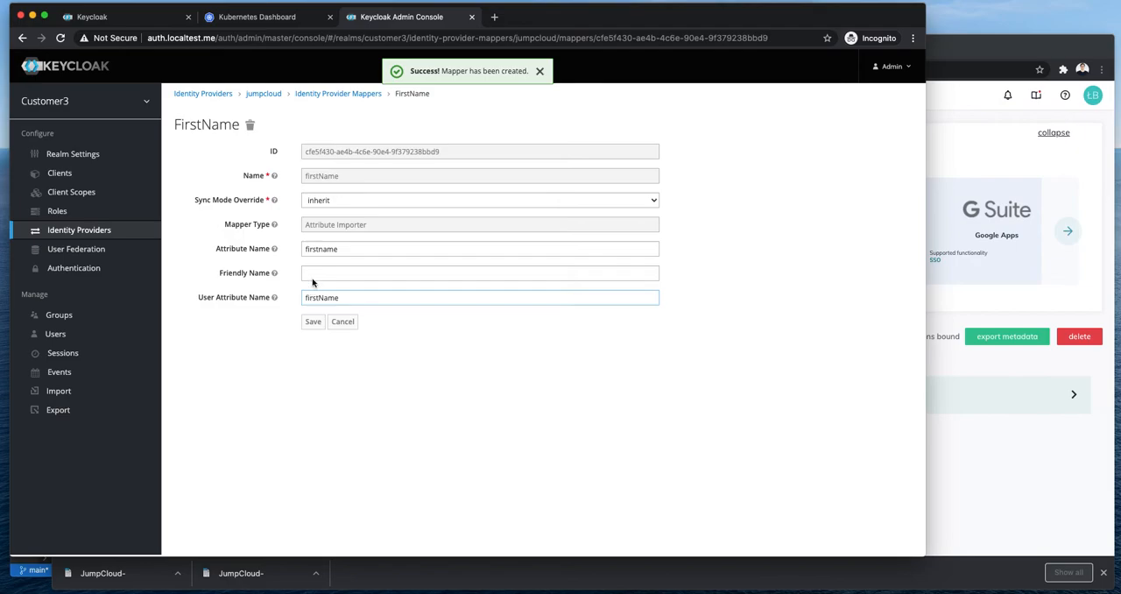
pyautogui.click(351, 96)
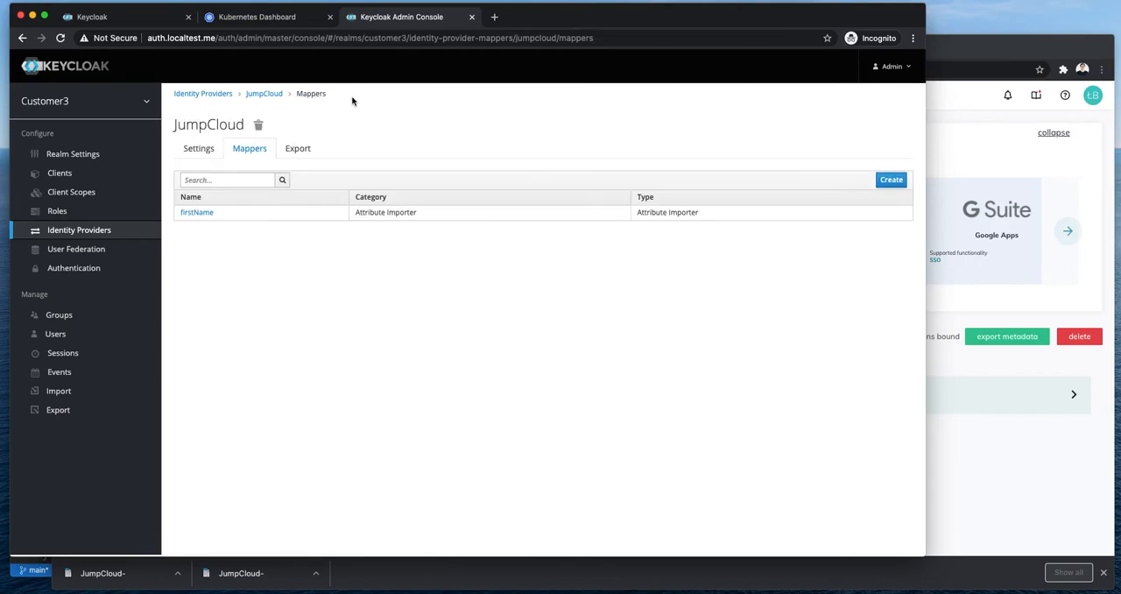
pyautogui.click(883, 183)
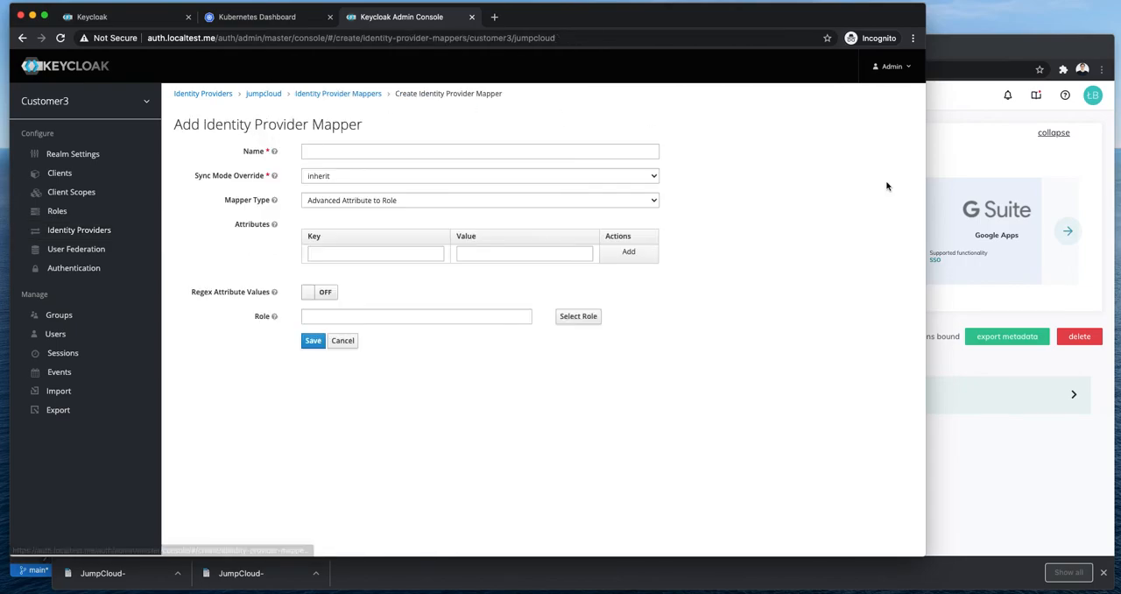
pyautogui.click(386, 151)
pyautogui.write('lastName')
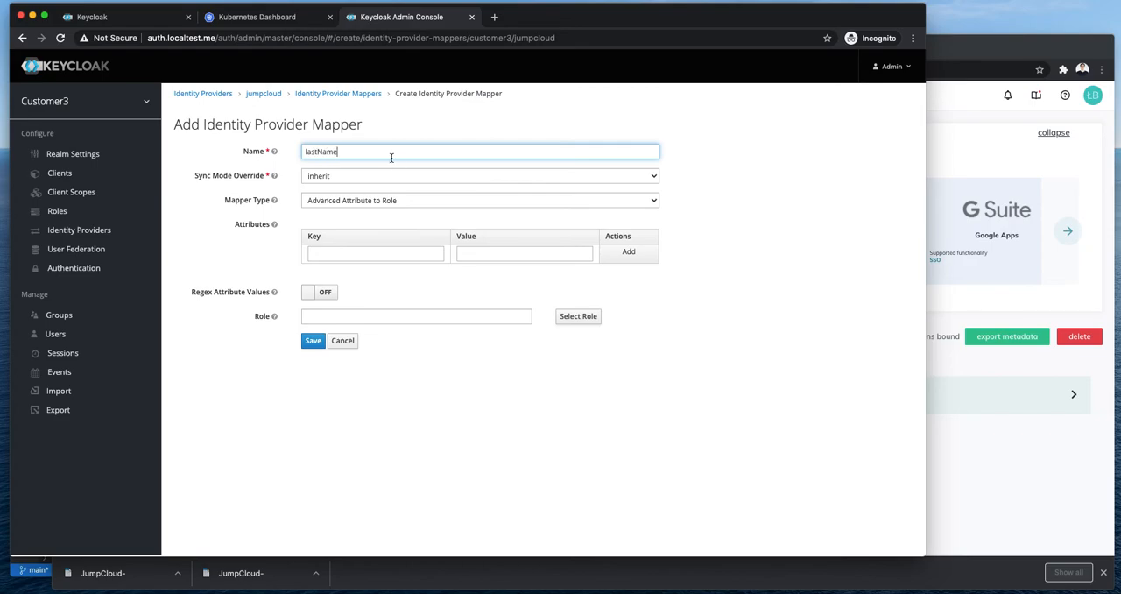
pyautogui.click(413, 201)
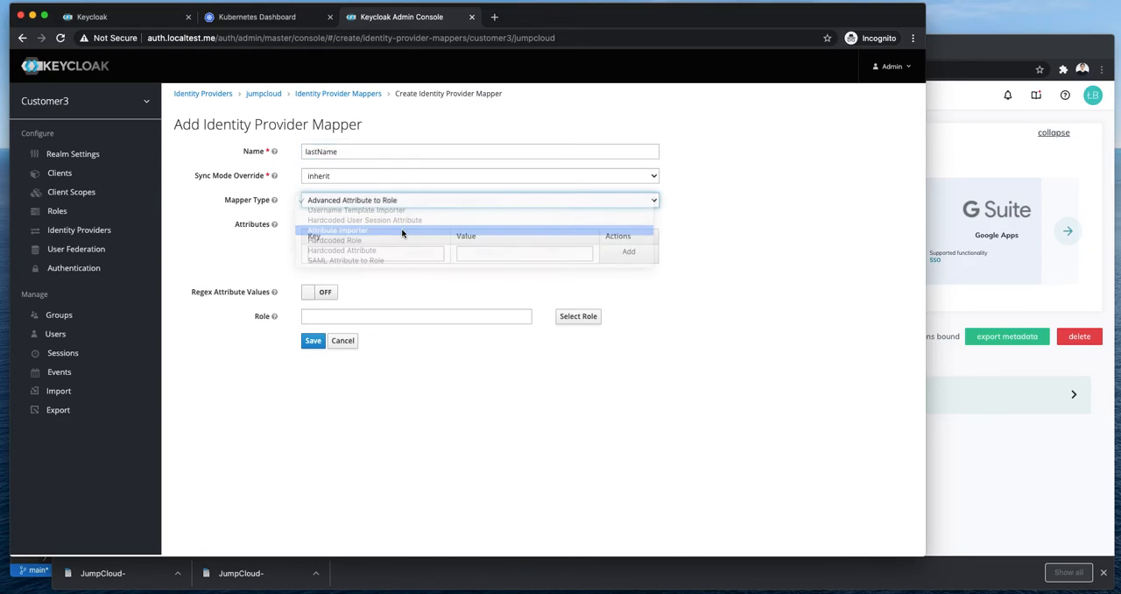
pyautogui.click(402, 231)
# Set the mapper's Attribute Name to lastname and its User Attribute Name to lastName, and save the mapper
pyautogui.click(376, 225)
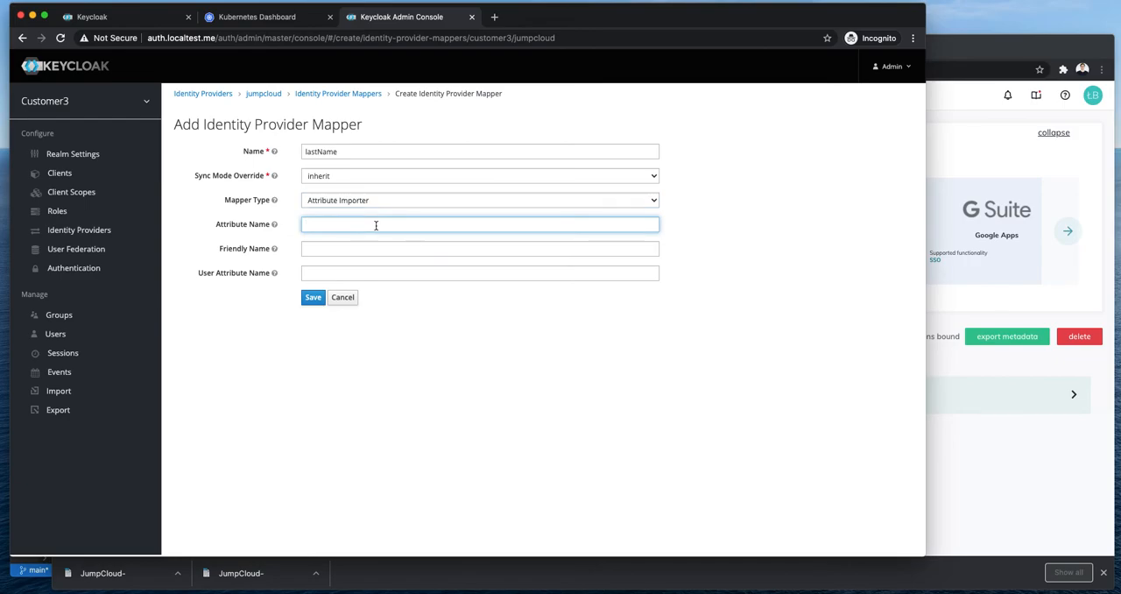
pyautogui.write('lastname')
pyautogui.click(346, 273)
pyautogui.press('super+v')
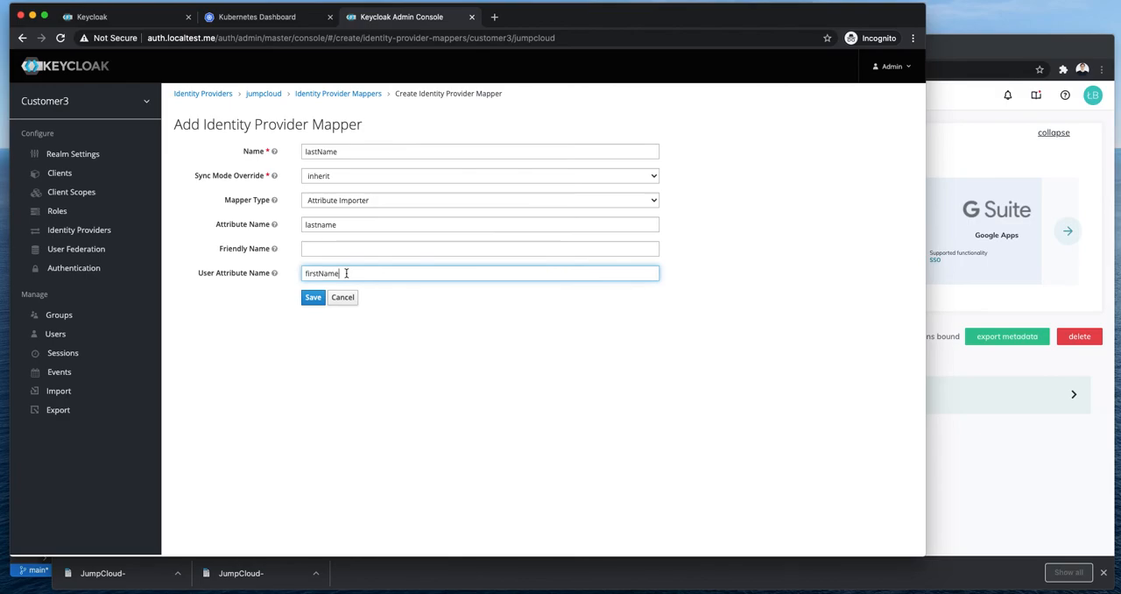
pyautogui.press('super+a')
pyautogui.write('lastName')
pyautogui.click(312, 301)
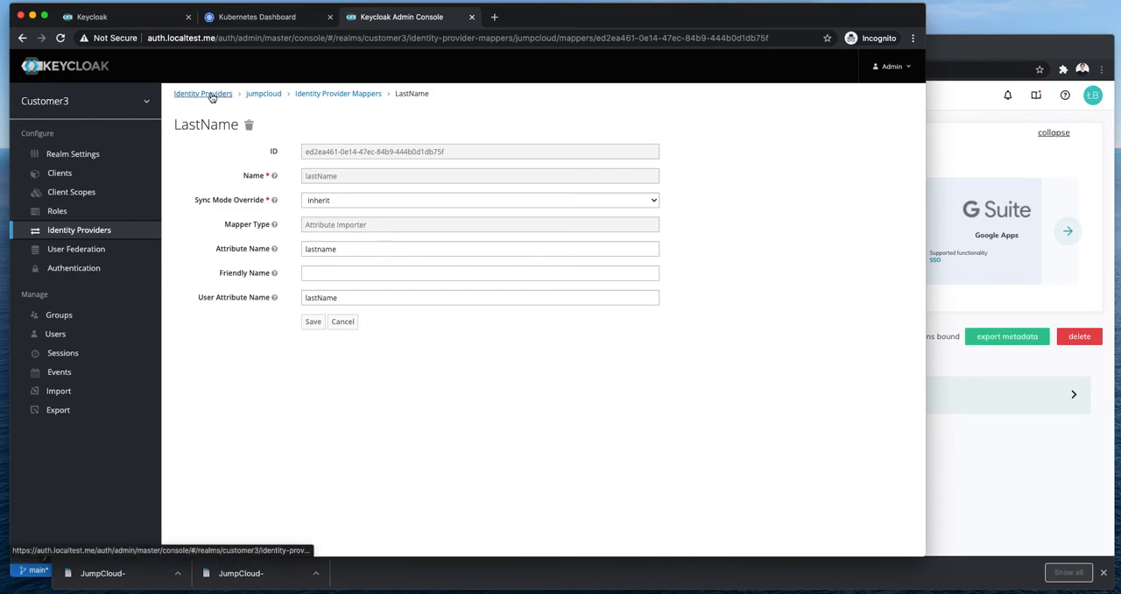
# Open the base URL of customer3's account client in a new browser tab and choose JumpCloud as the login method
pyautogui.click(75, 175)
pyautogui.rightClick(494, 192)
pyautogui.click(515, 196)
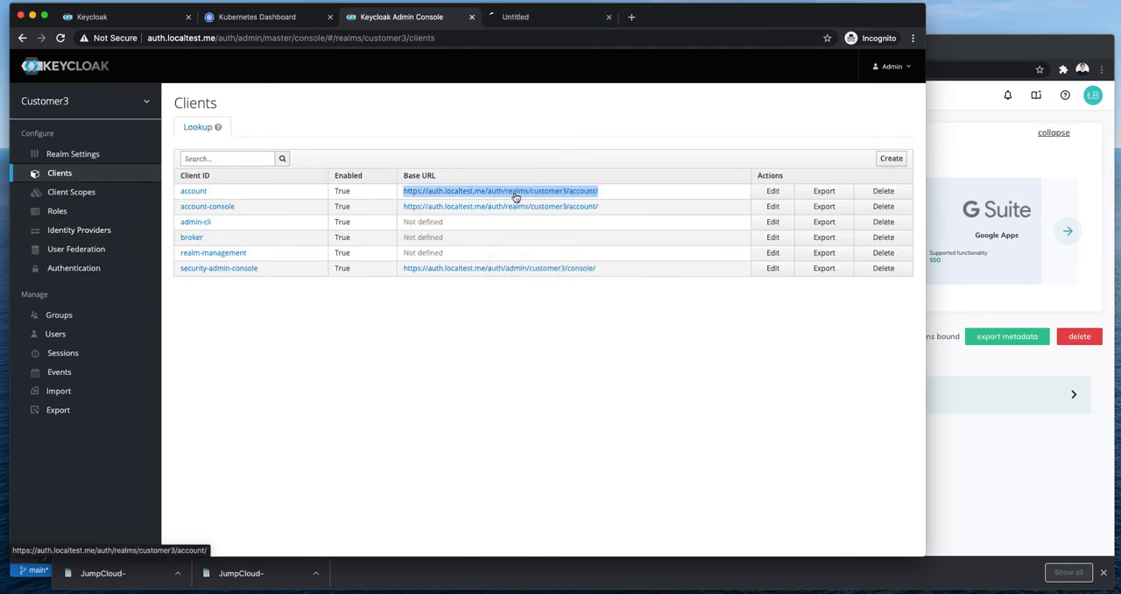
pyautogui.click(547, 17)
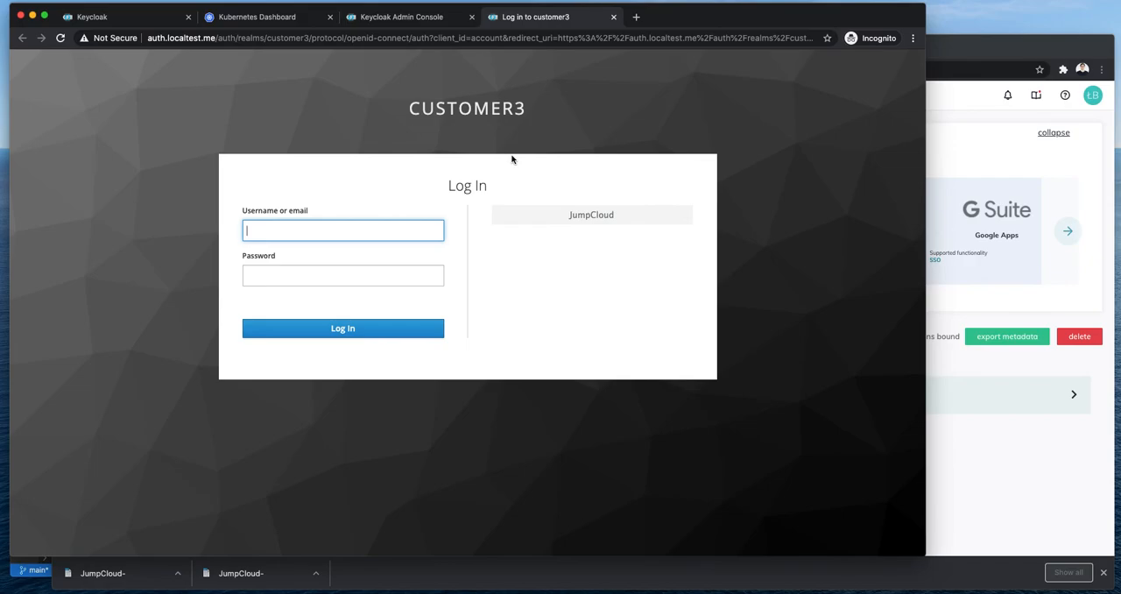
pyautogui.click(601, 219)
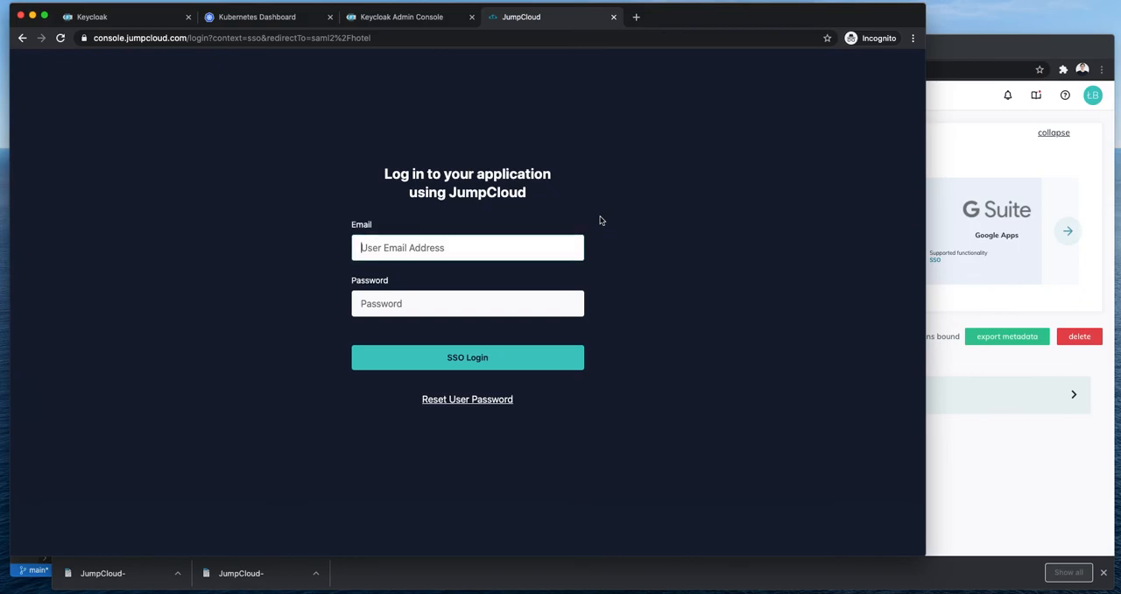
# Fill in the JumpCloud test user's saved e-mail and password and submit the SSO login
pyautogui.click(533, 248)
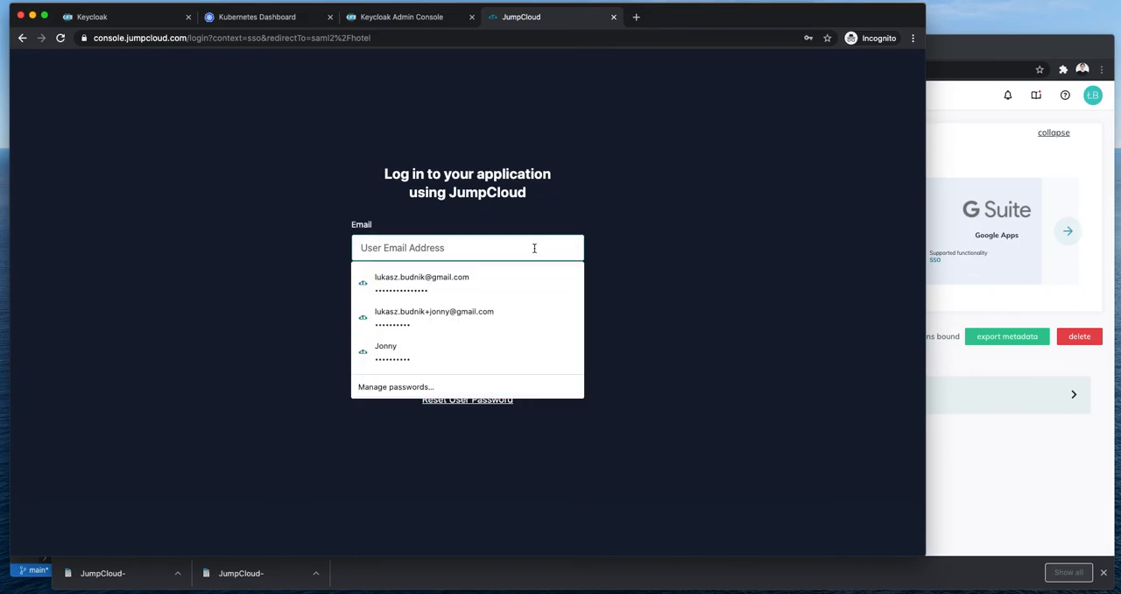
pyautogui.click(502, 316)
pyautogui.click(470, 364)
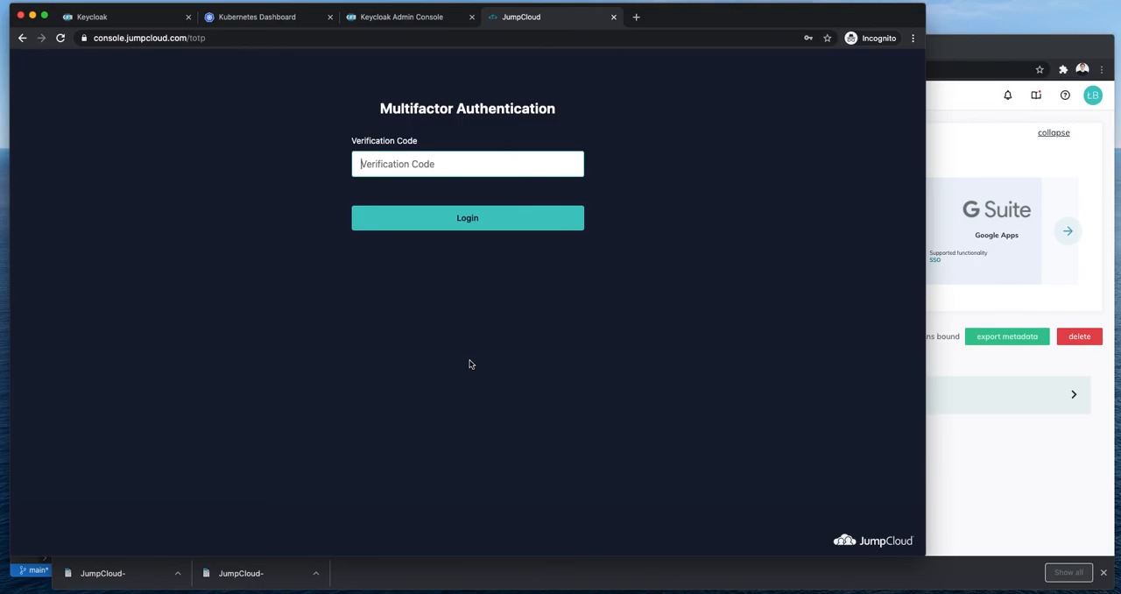
# Enter the multifactor verification code to complete the login, and save the user's details on the Keycloak account page
pyautogui.click(461, 220)
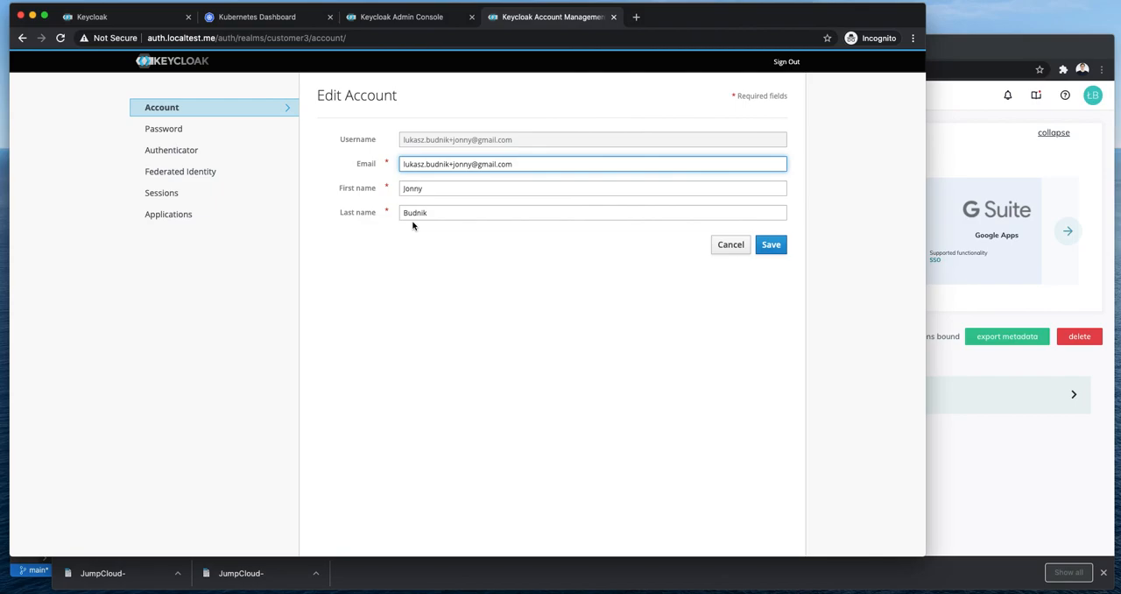
pyautogui.click(771, 244)
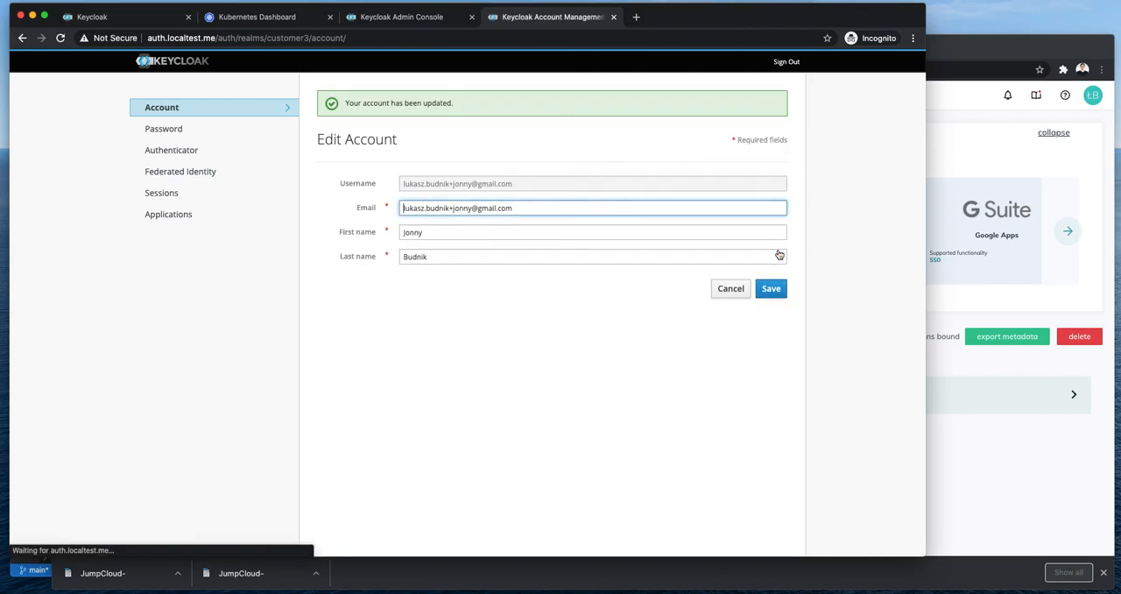